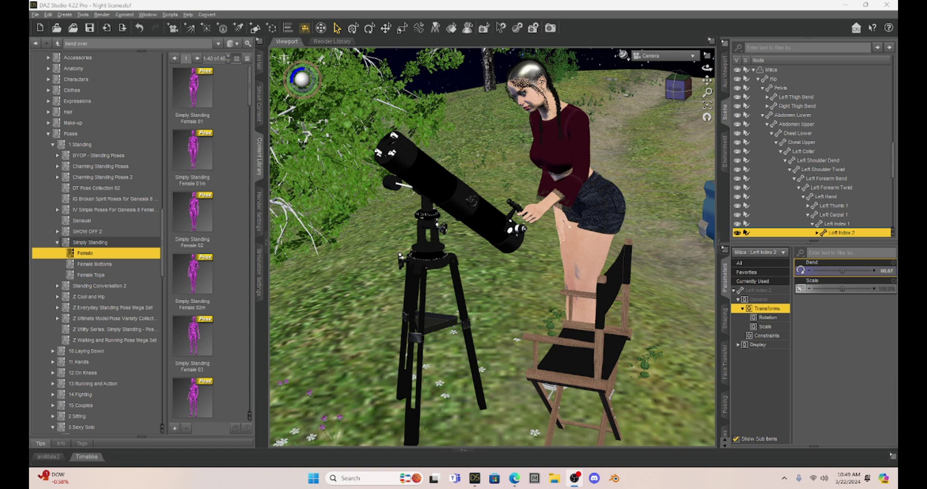
Step: Close the Edge window with the river kwai YouTube results to return to the DAZ Studio scene
{"action": "key", "text": "alt+Tab"}
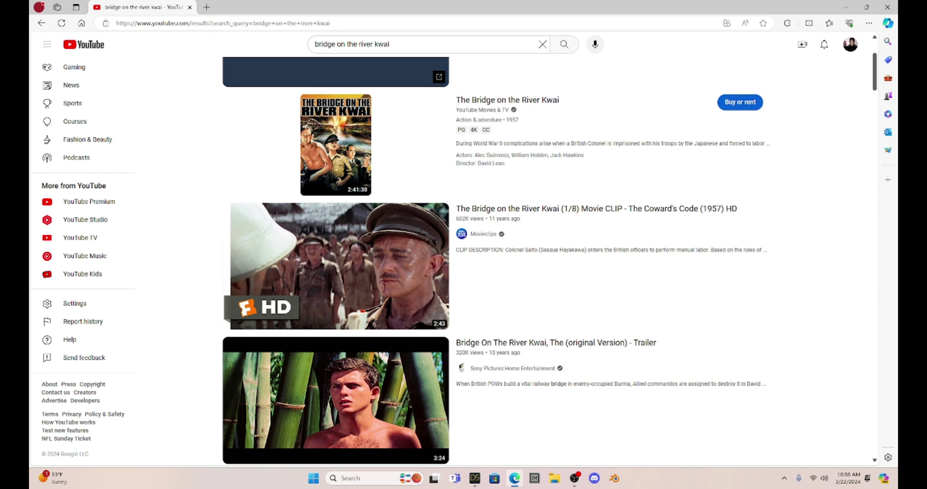
{"action": "left_click", "coordinate": [887, 8]}
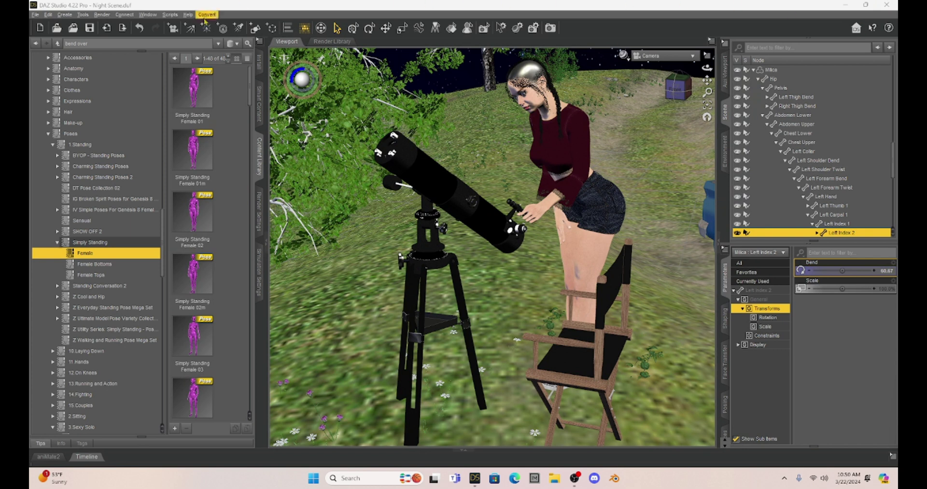
Step: Review Iray Render Settings, checking Rendering Quality and Environment Mode Dome and Scene at intensity 0.20
{"action": "left_click", "coordinate": [258, 216]}
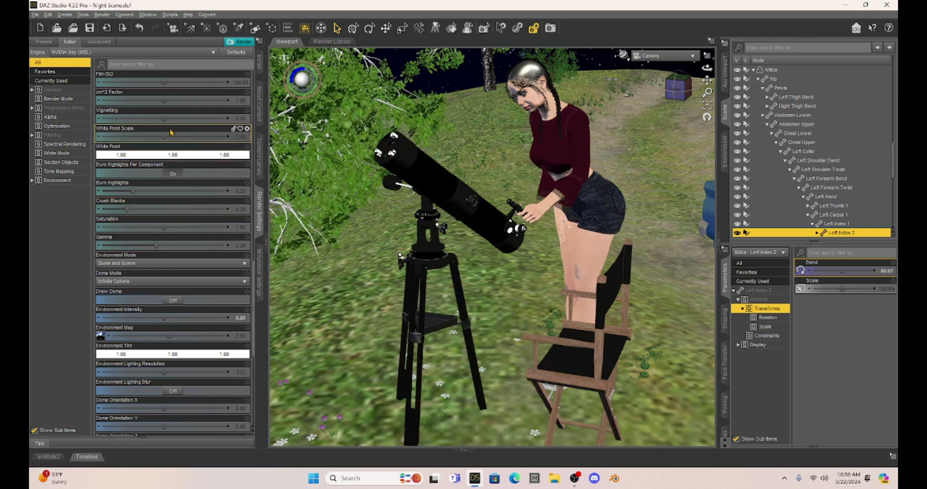
{"action": "scroll", "coordinate": [172, 131], "scroll_direction": "up", "scroll_amount": 10}
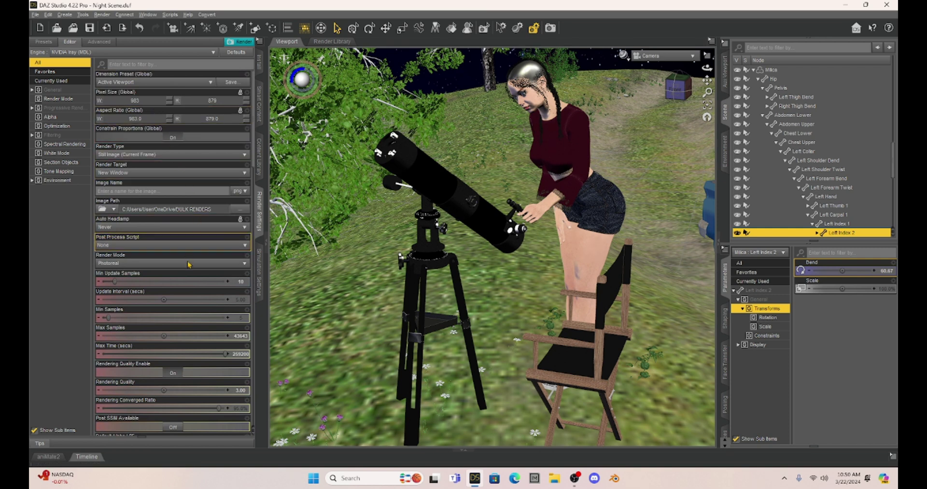
{"action": "scroll", "coordinate": [188, 271], "scroll_direction": "down", "scroll_amount": 4}
{"action": "scroll", "coordinate": [188, 275], "scroll_direction": "down", "scroll_amount": 7}
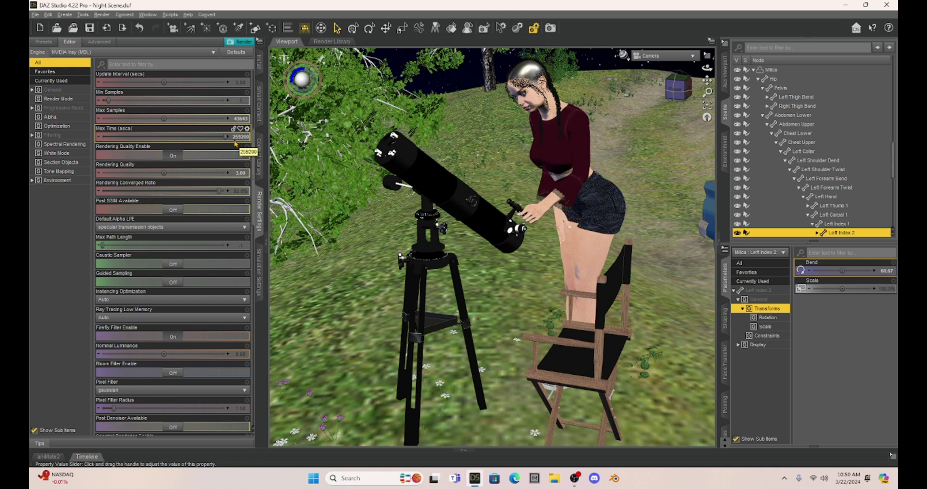
{"action": "left_click", "coordinate": [240, 174]}
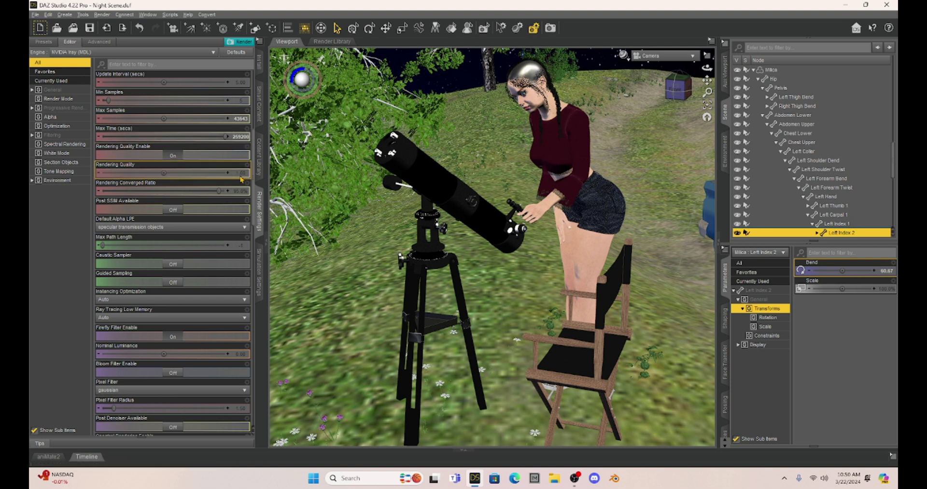
{"action": "scroll", "coordinate": [174, 160], "scroll_direction": "down", "scroll_amount": 10}
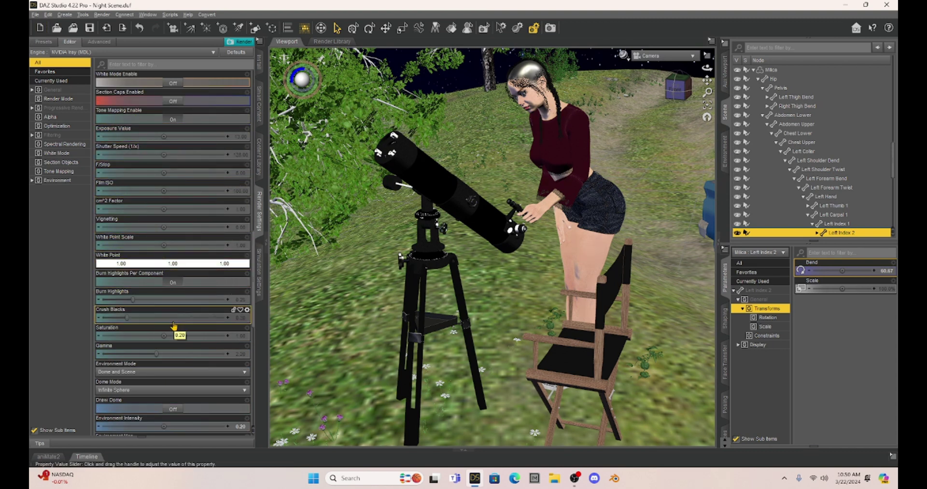
{"action": "scroll", "coordinate": [175, 326], "scroll_direction": "down", "scroll_amount": 3}
{"action": "scroll", "coordinate": [175, 326], "scroll_direction": "down", "scroll_amount": 6}
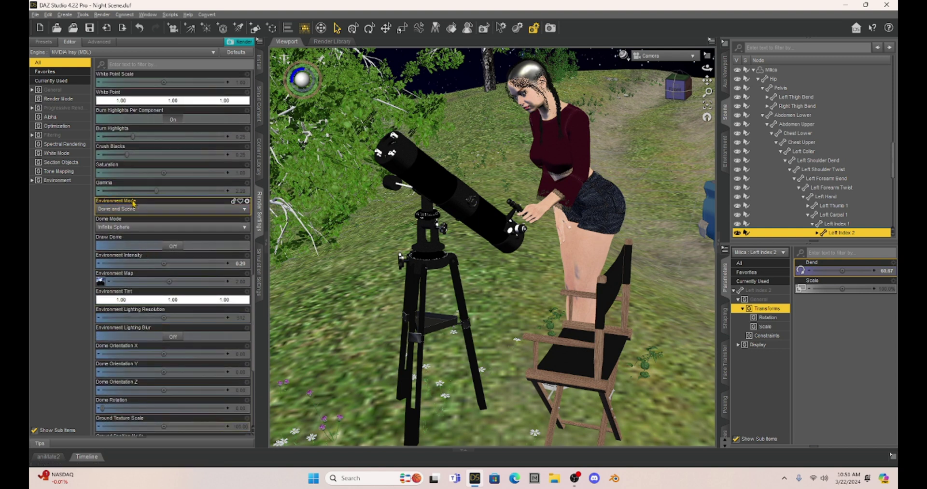
{"action": "left_click", "coordinate": [155, 210]}
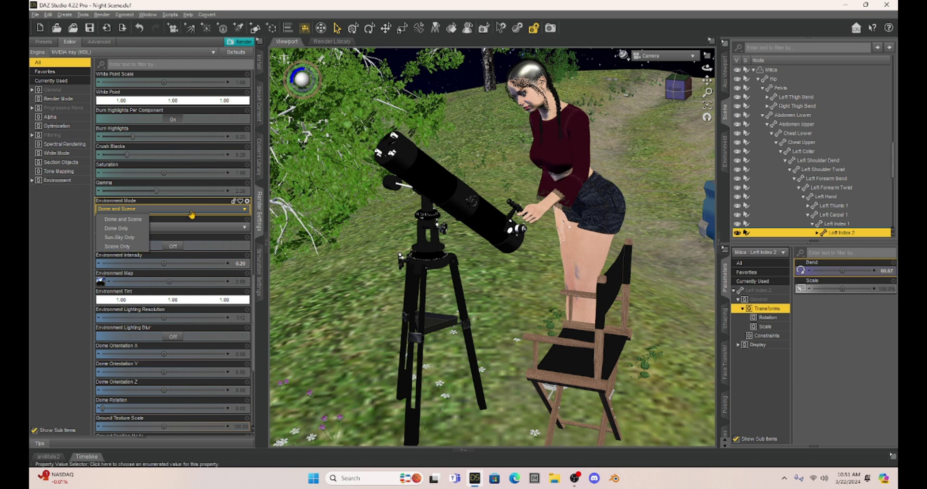
{"action": "left_click", "coordinate": [139, 217]}
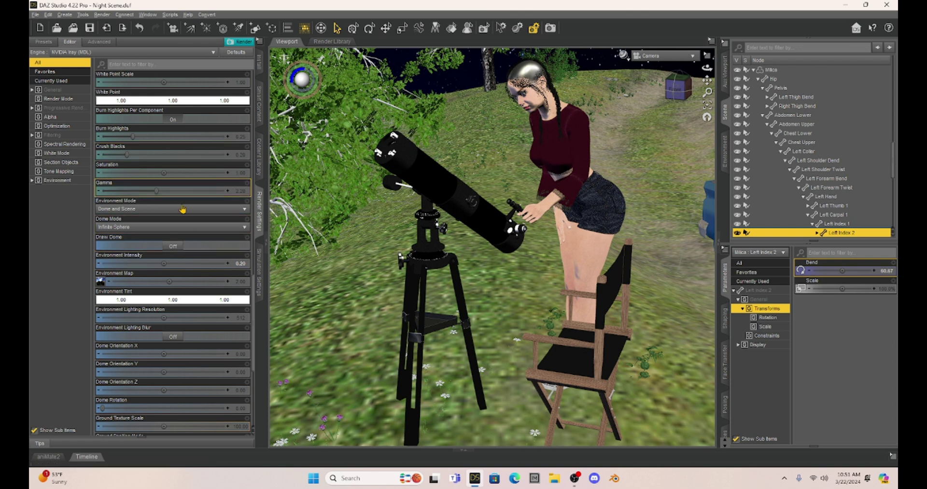
{"action": "scroll", "coordinate": [179, 183], "scroll_direction": "up", "scroll_amount": 15}
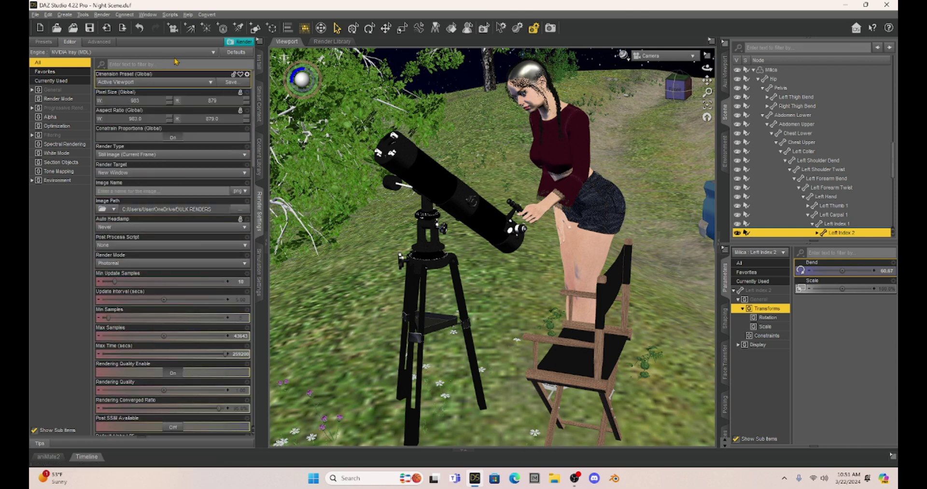
Step: Return to the Content Library poses and add a new DistantLight, accepting the creation dialog
{"action": "left_click", "coordinate": [260, 150]}
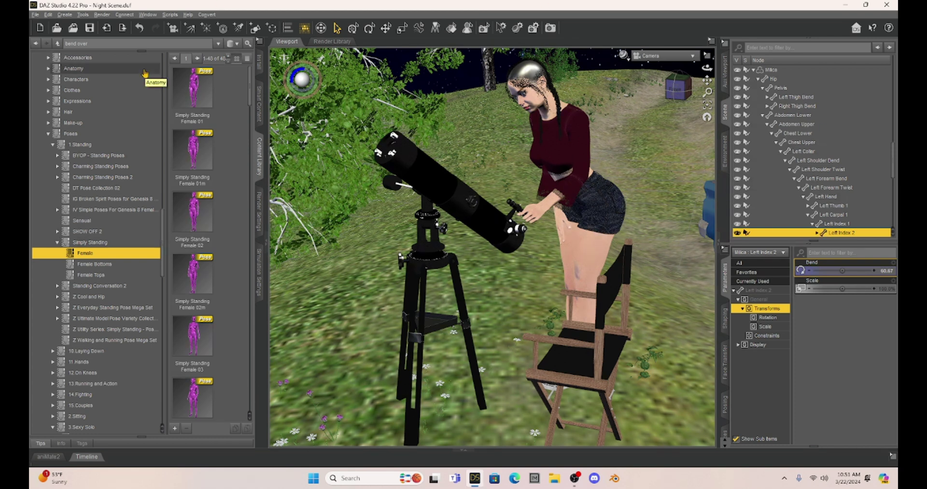
{"action": "left_click", "coordinate": [188, 30]}
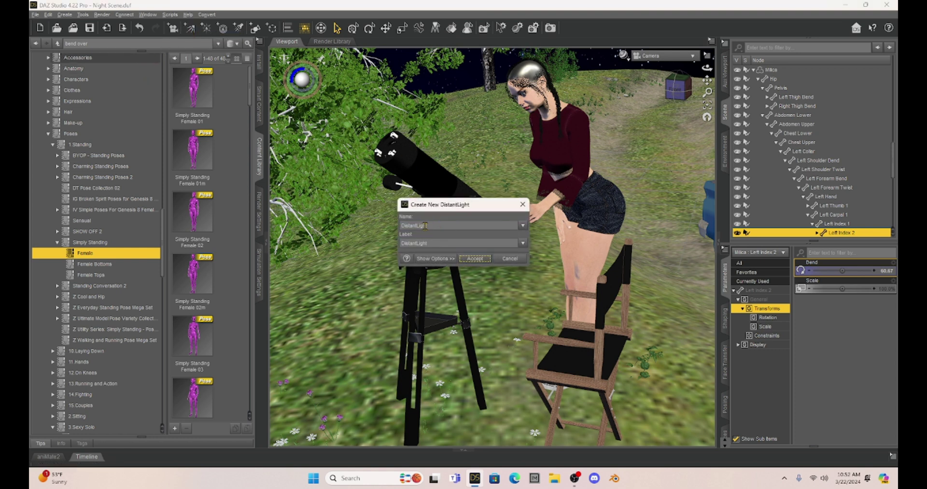
{"action": "left_click", "coordinate": [468, 264]}
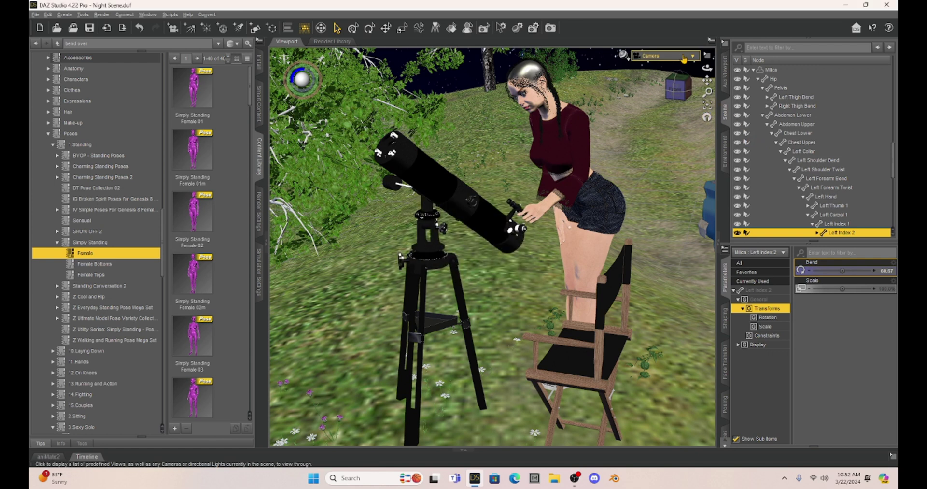
Step: View the scene through DistantLight 1, then DistantLight 2, then DistantLight 2 (2)
{"action": "left_click", "coordinate": [683, 57]}
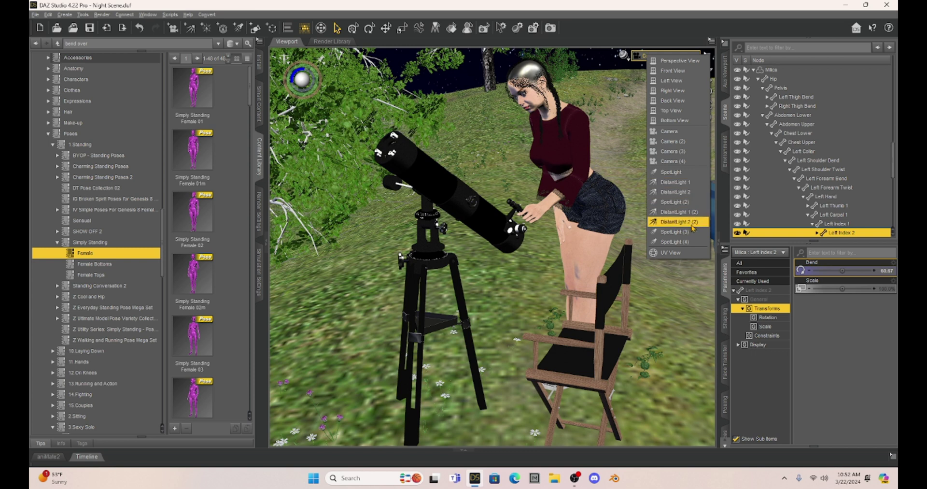
{"action": "left_click", "coordinate": [676, 181]}
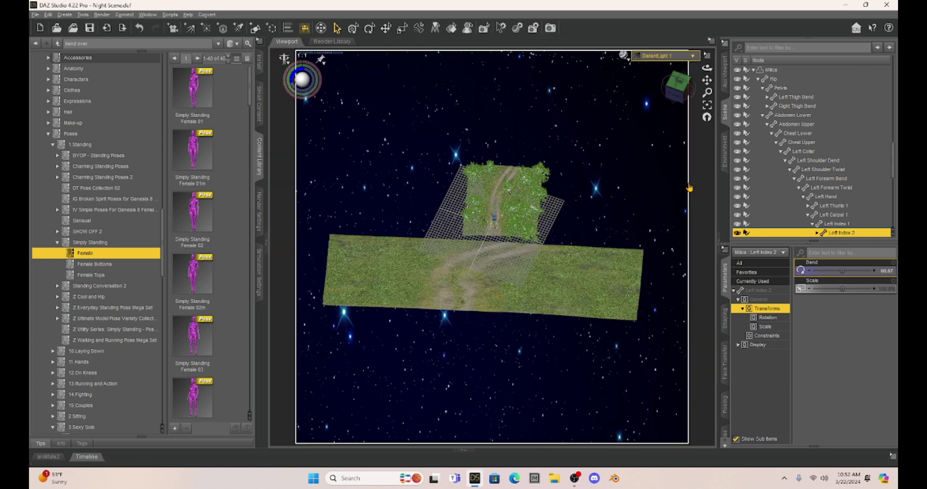
{"action": "left_click", "coordinate": [686, 55]}
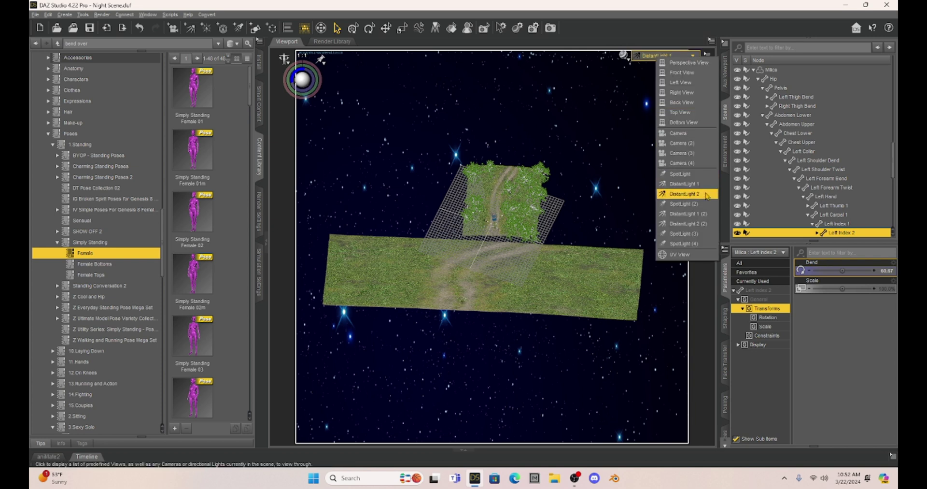
{"action": "left_click", "coordinate": [705, 194]}
{"action": "left_click", "coordinate": [666, 56]}
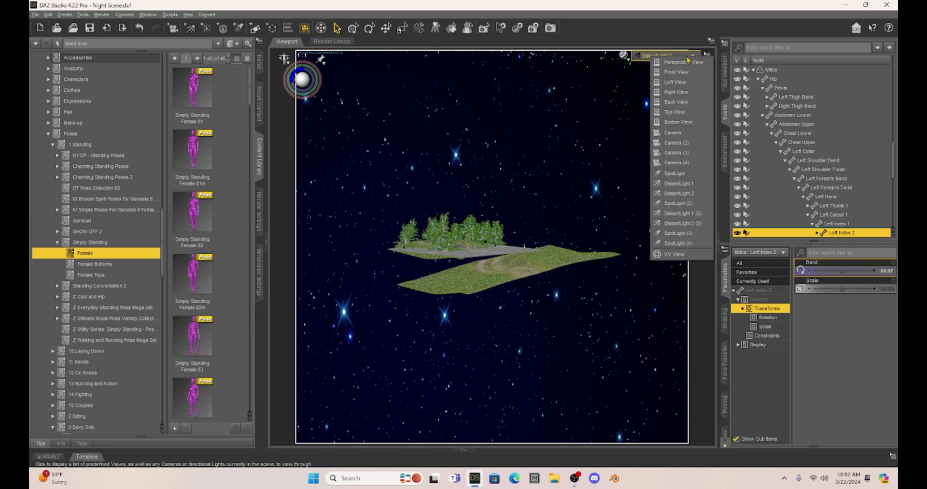
{"action": "left_click", "coordinate": [703, 215]}
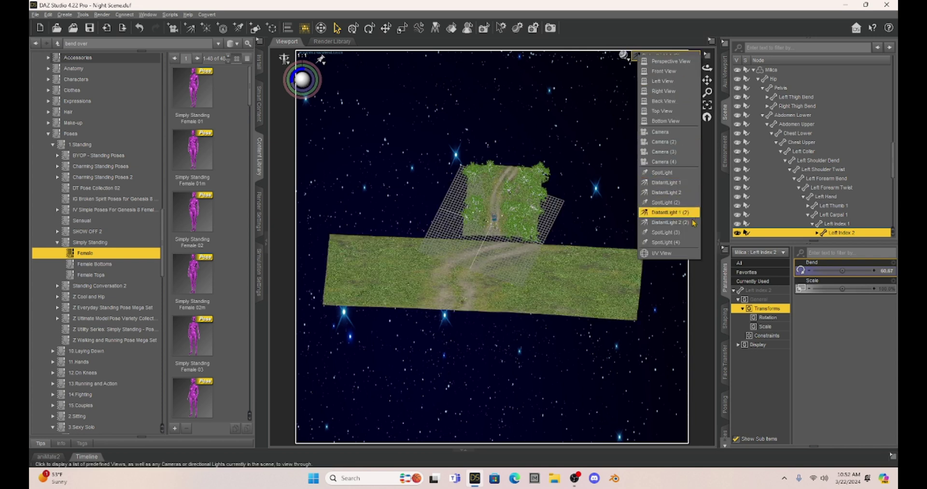
{"action": "left_click", "coordinate": [693, 223]}
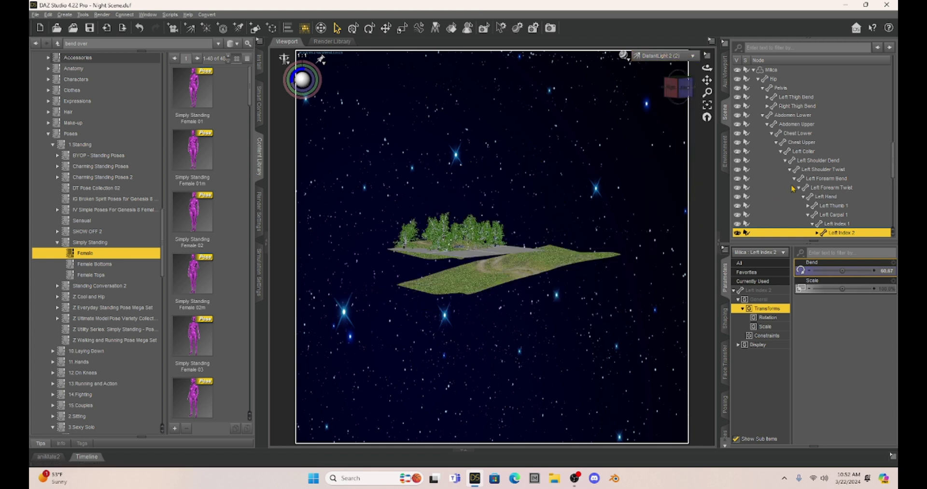
Step: Select DistantLight 1 and expand its Light parameters to inspect colour and intensity
{"action": "scroll", "coordinate": [773, 201], "scroll_direction": "up", "scroll_amount": 10}
{"action": "left_click", "coordinate": [779, 74]}
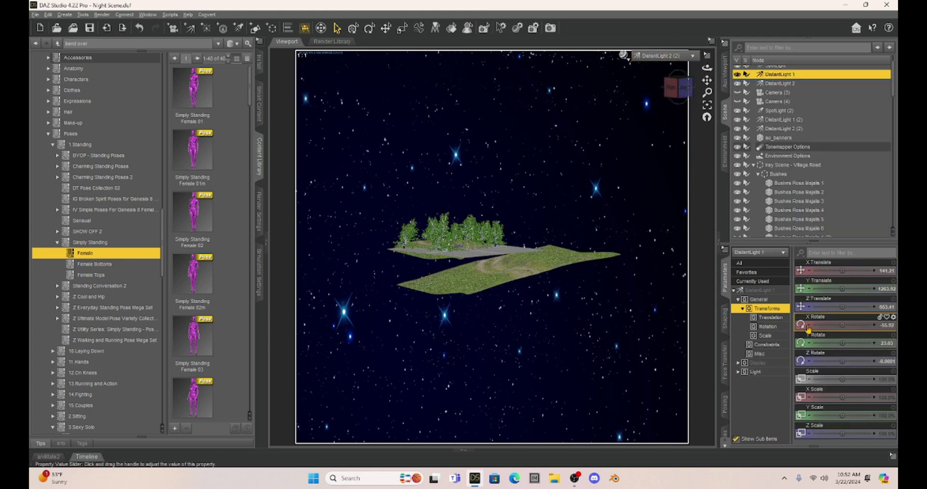
{"action": "left_click", "coordinate": [738, 371]}
{"action": "left_click", "coordinate": [743, 381]}
{"action": "left_click", "coordinate": [755, 372]}
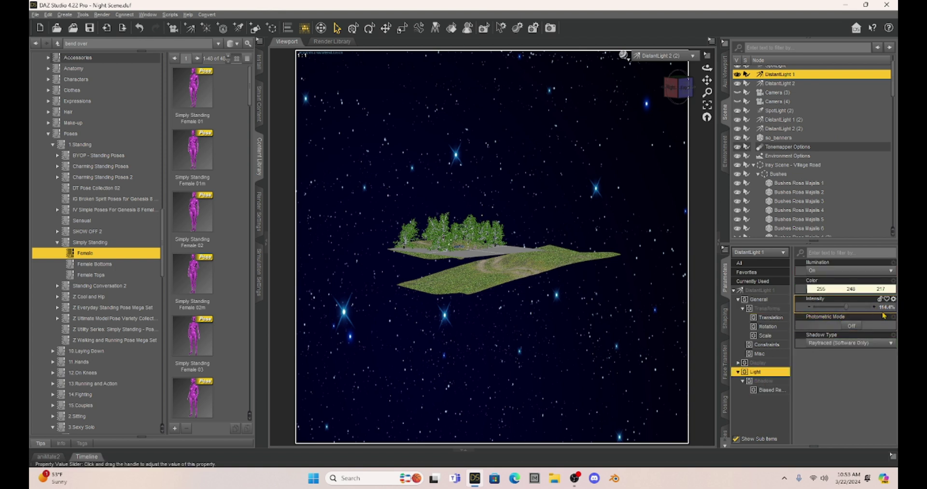
{"action": "mouse_move", "coordinate": [884, 316]}
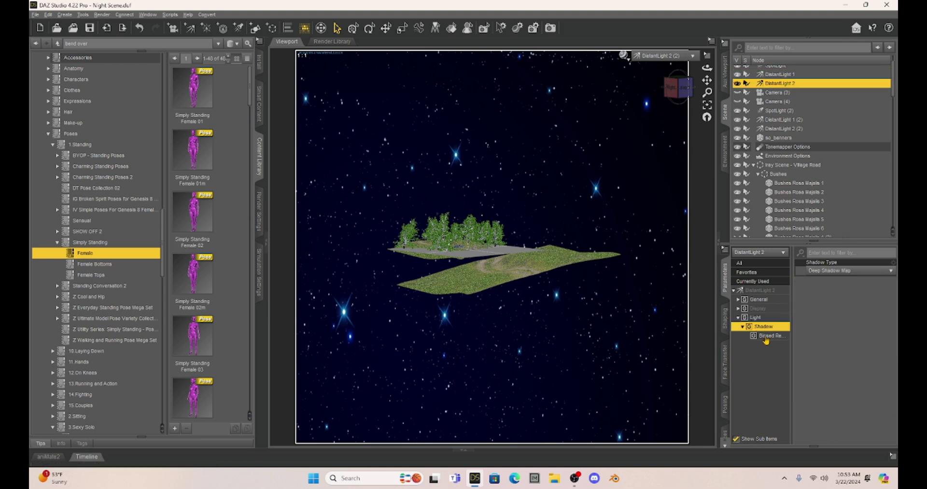
Step: Select DistantLight 2 (2) to inspect its colour 165, 188, 255 at 40.1% intensity
{"action": "left_click", "coordinate": [773, 120]}
{"action": "left_click", "coordinate": [771, 129]}
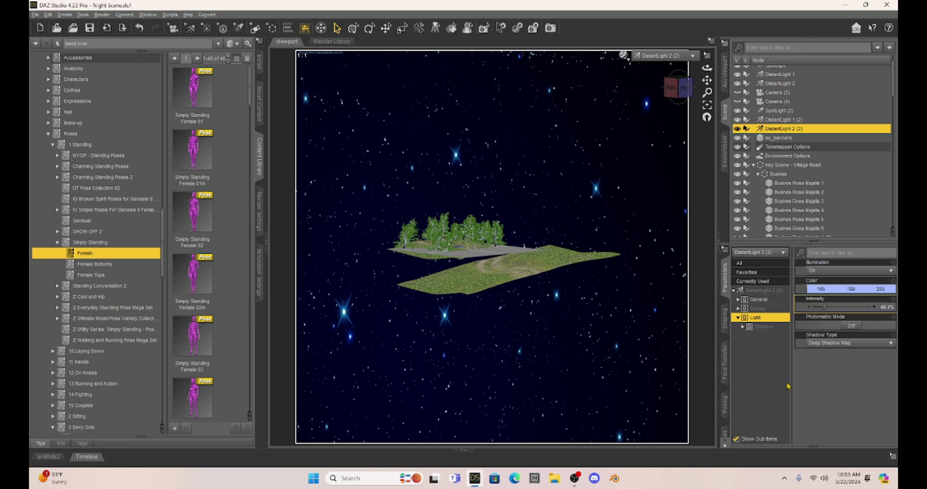
{"action": "left_click", "coordinate": [664, 56]}
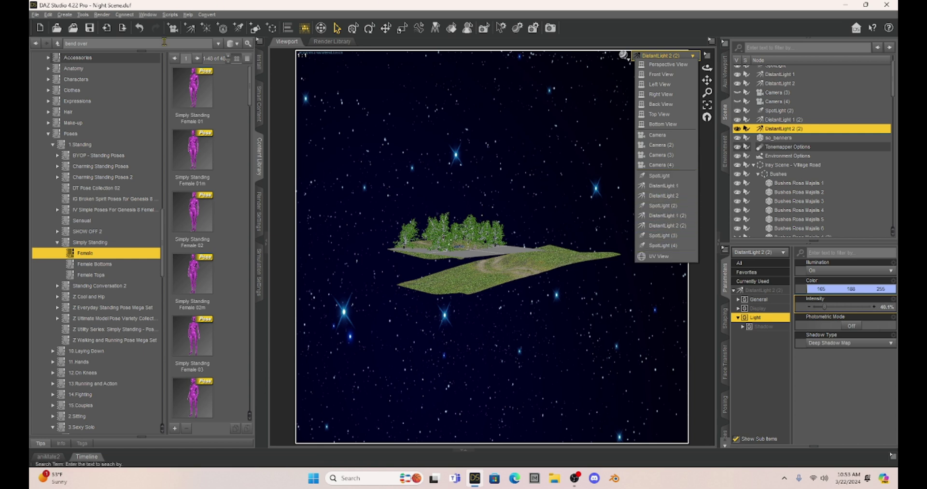
Step: Add a new spotlight with default settings and view the scene through Camera
{"action": "left_click", "coordinate": [251, 24]}
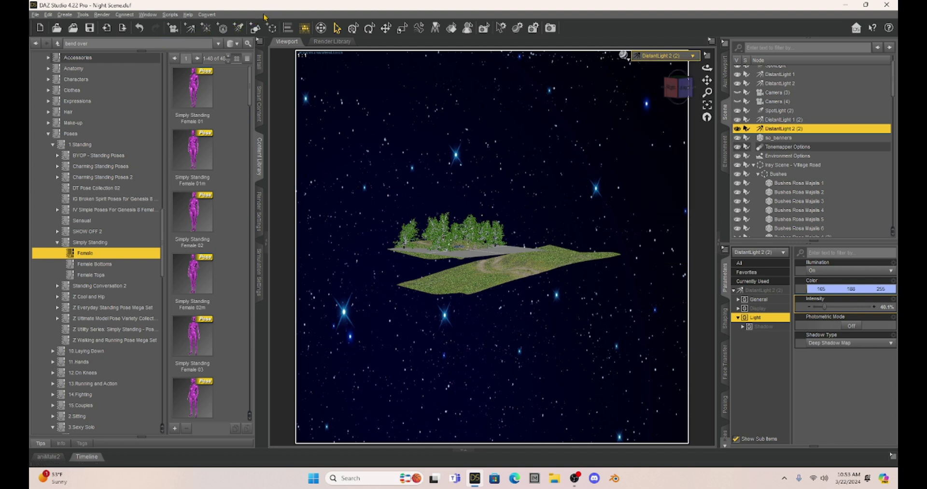
{"action": "left_click", "coordinate": [239, 28]}
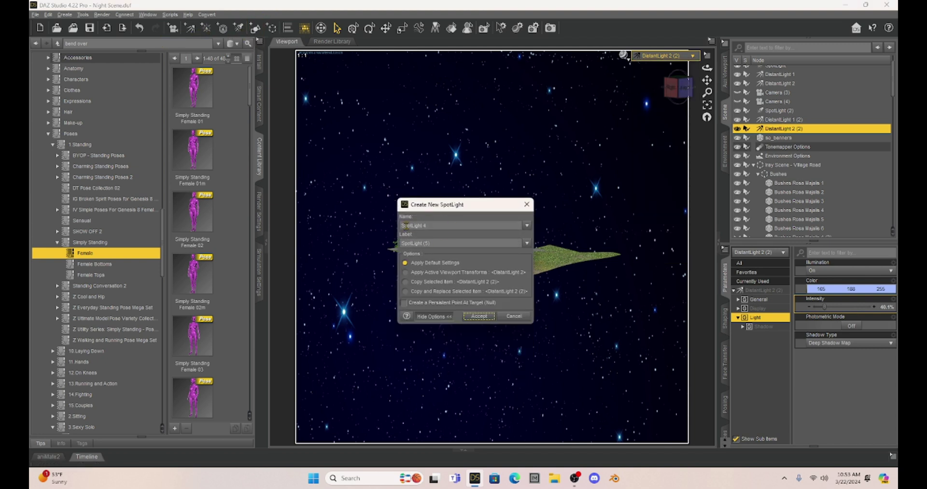
{"action": "left_click", "coordinate": [479, 316]}
{"action": "left_click", "coordinate": [660, 55]}
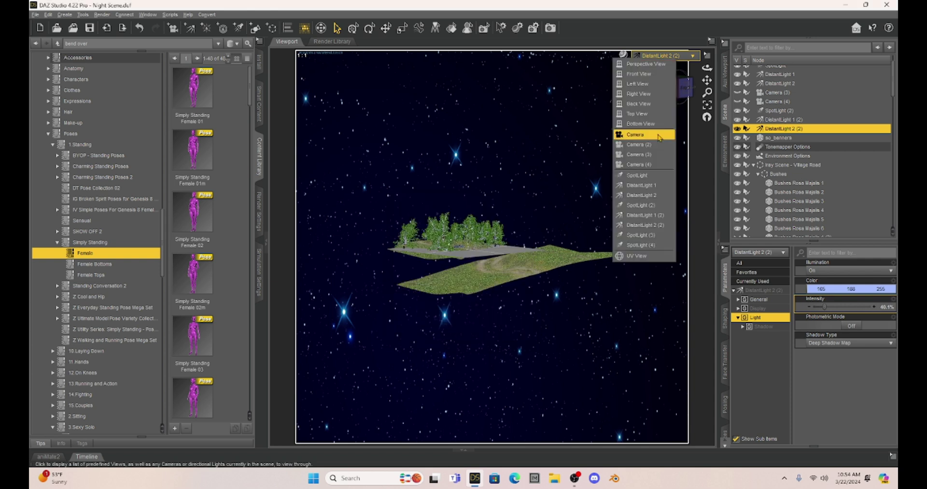
{"action": "left_click", "coordinate": [659, 135]}
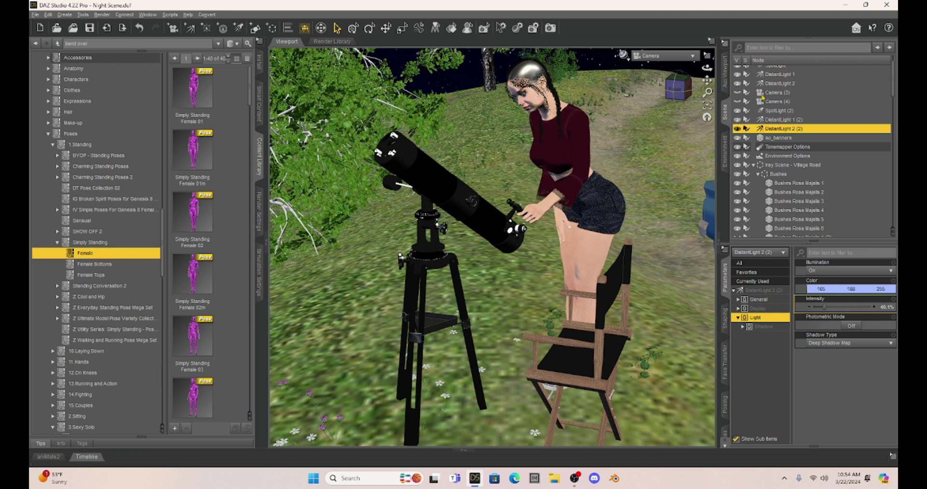
Step: Aim SpotLight (2) at the woman, telescope and truck by panning and orbiting its view
{"action": "left_click", "coordinate": [692, 56]}
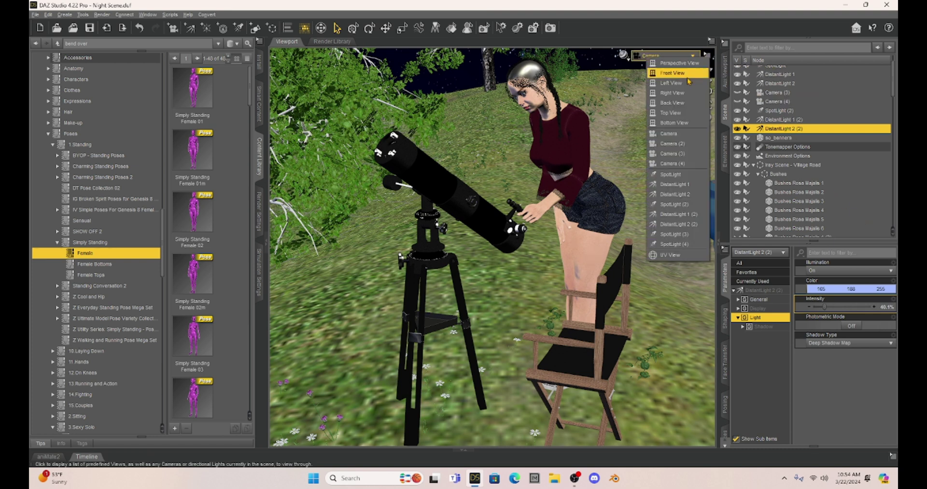
{"action": "left_click", "coordinate": [681, 174]}
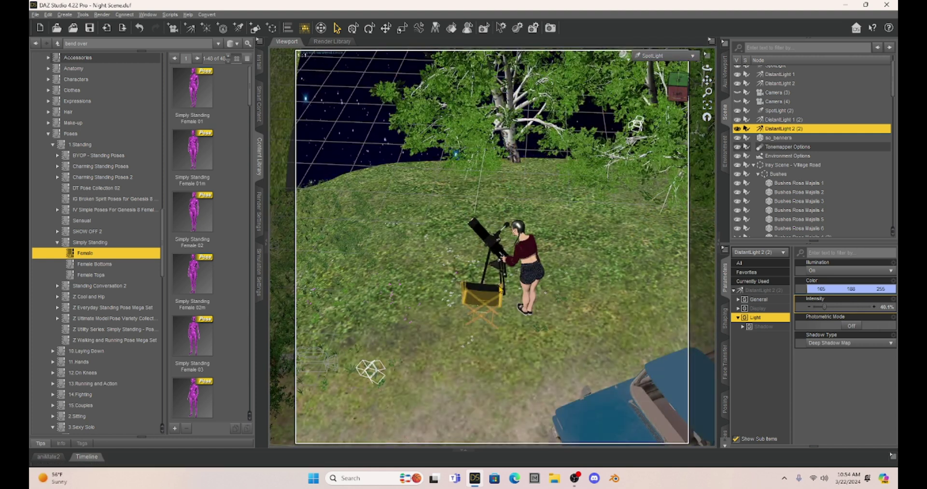
{"action": "left_click", "coordinate": [693, 56]}
{"action": "left_click", "coordinate": [686, 181]}
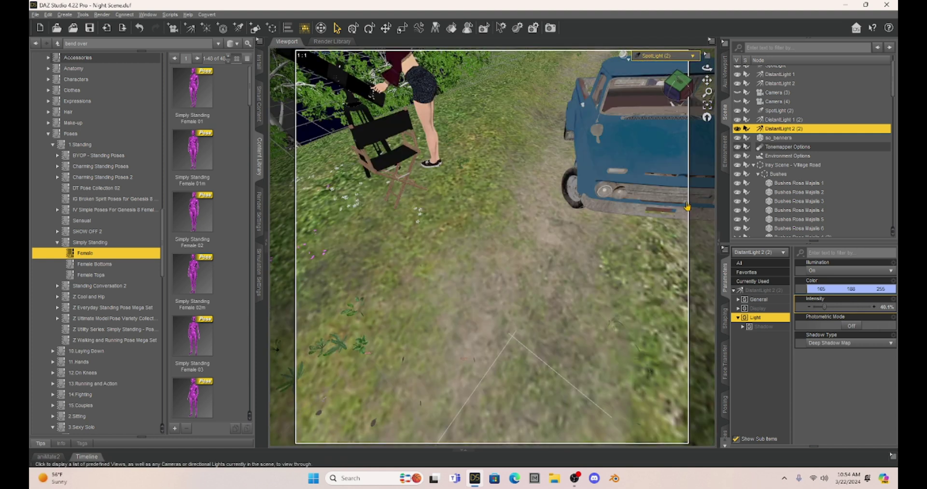
{"action": "left_click_drag", "start_coordinate": [707, 80], "coordinate": [513, 208]}
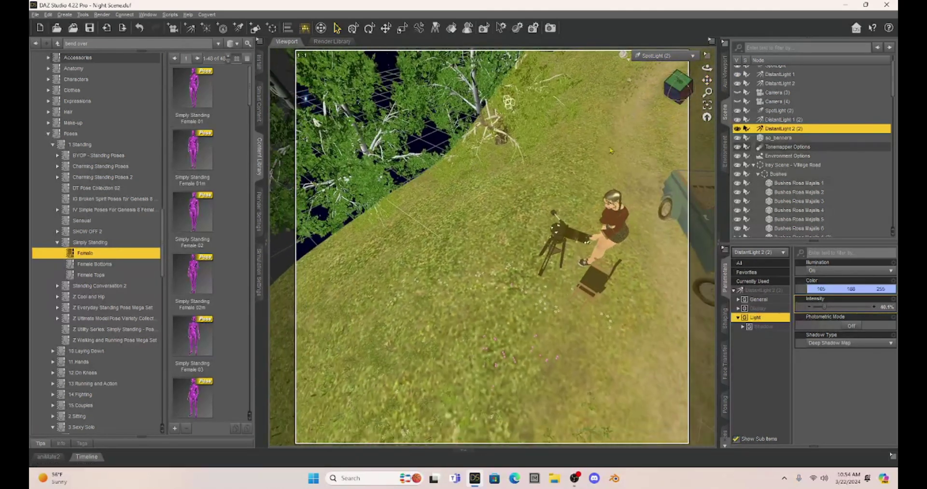
{"action": "left_click", "coordinate": [674, 97]}
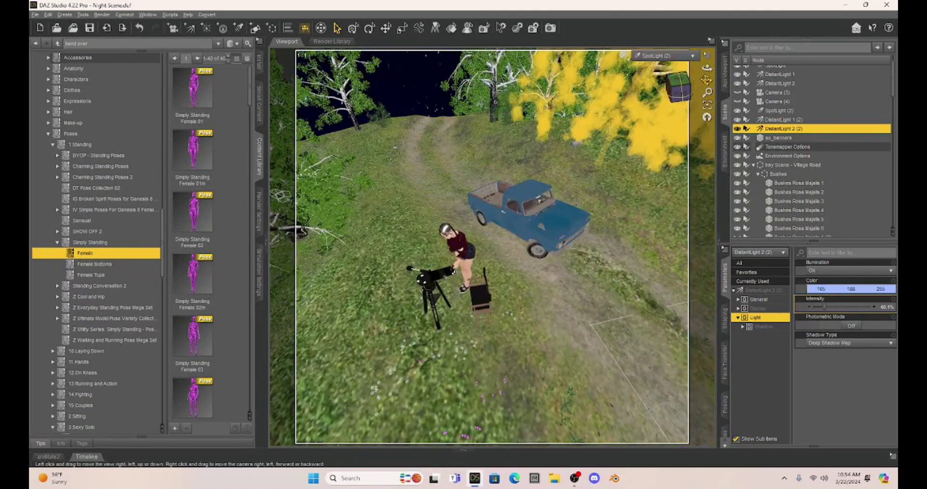
{"action": "left_click_drag", "start_coordinate": [707, 81], "coordinate": [686, 102]}
Step: Aim SpotLight (3) toward the woman and telescope by panning and orbiting its view
{"action": "left_click", "coordinate": [664, 55]}
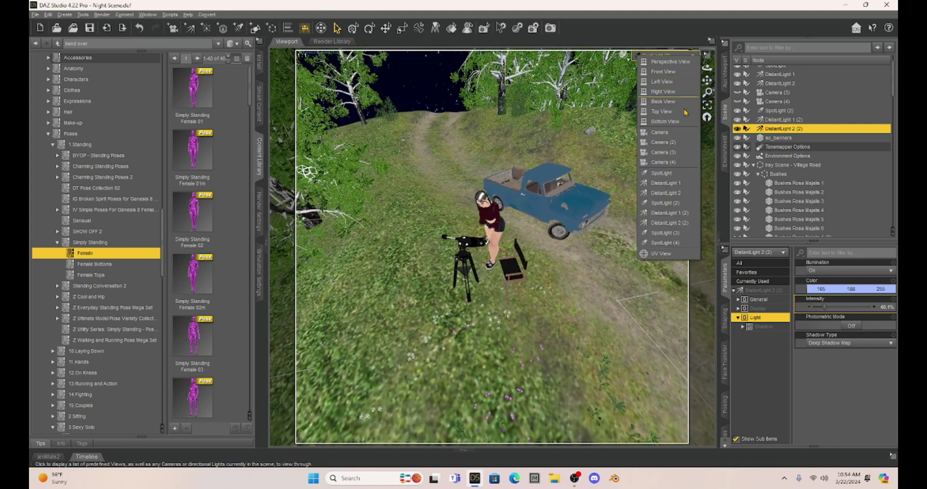
{"action": "left_click", "coordinate": [651, 233]}
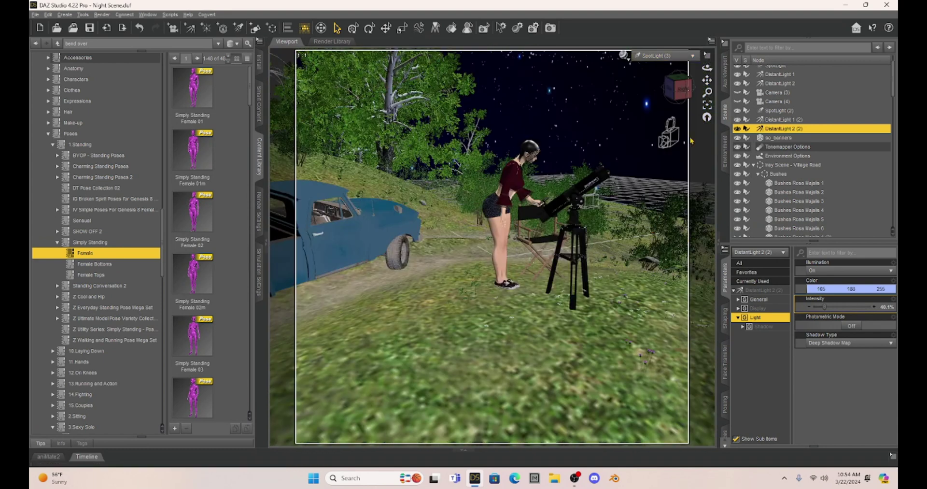
{"action": "left_click_drag", "start_coordinate": [707, 80], "coordinate": [716, 71]}
{"action": "left_click_drag", "start_coordinate": [682, 100], "coordinate": [648, 95]}
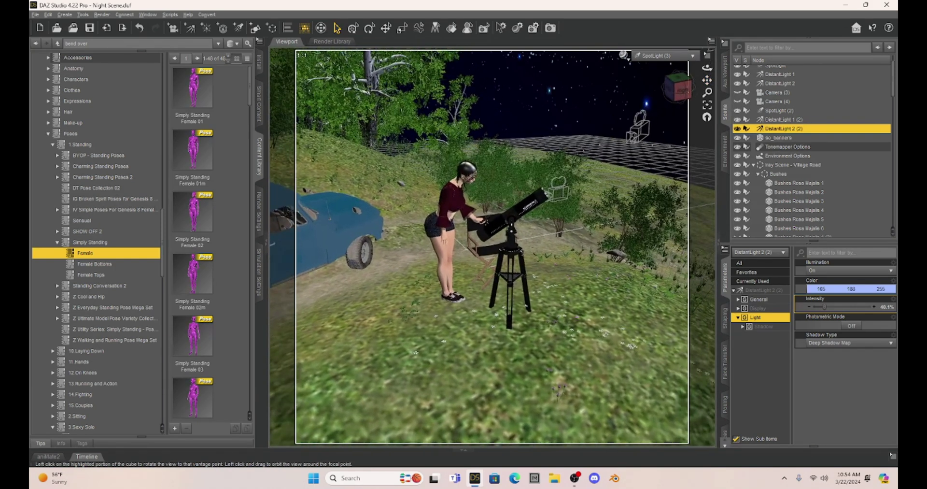
Step: Aim SpotLight (4) to face the truck and the woman at the telescope
{"action": "left_click", "coordinate": [676, 56]}
{"action": "left_click", "coordinate": [677, 243]}
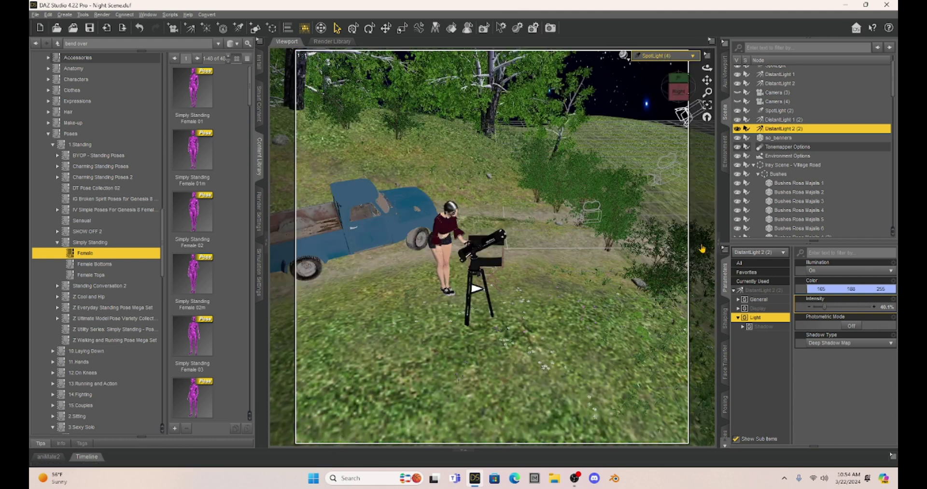
{"action": "left_click_drag", "start_coordinate": [707, 80], "coordinate": [732, 74]}
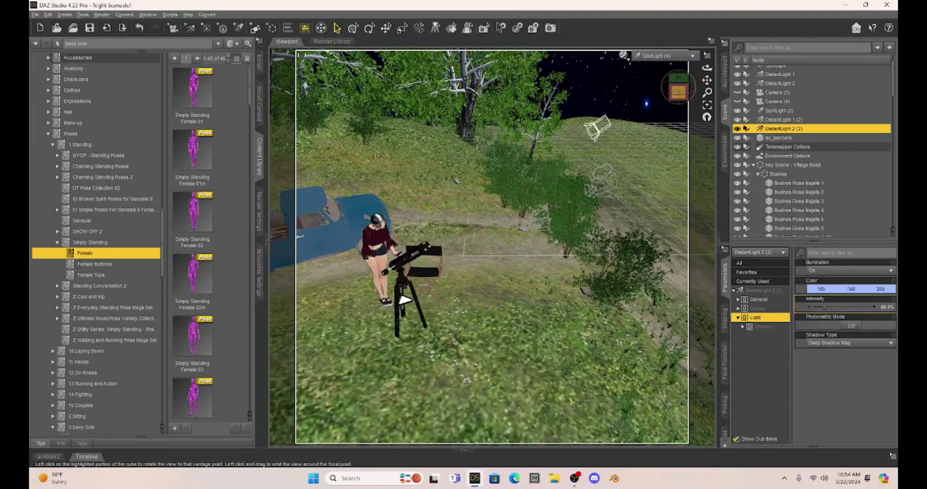
{"action": "left_click_drag", "start_coordinate": [678, 88], "coordinate": [666, 94]}
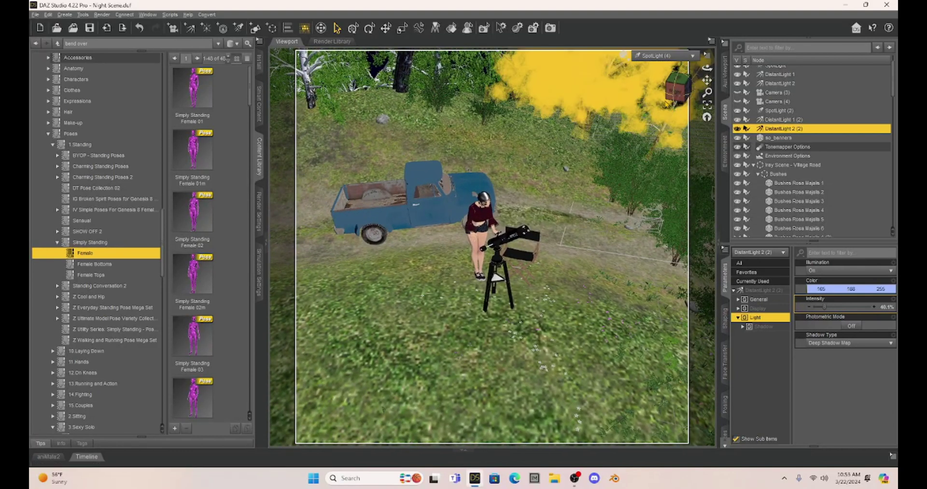
Step: Set SpotLight (2)'s photometric Luminous Flux to 229310.70 lumens
{"action": "left_click", "coordinate": [777, 110]}
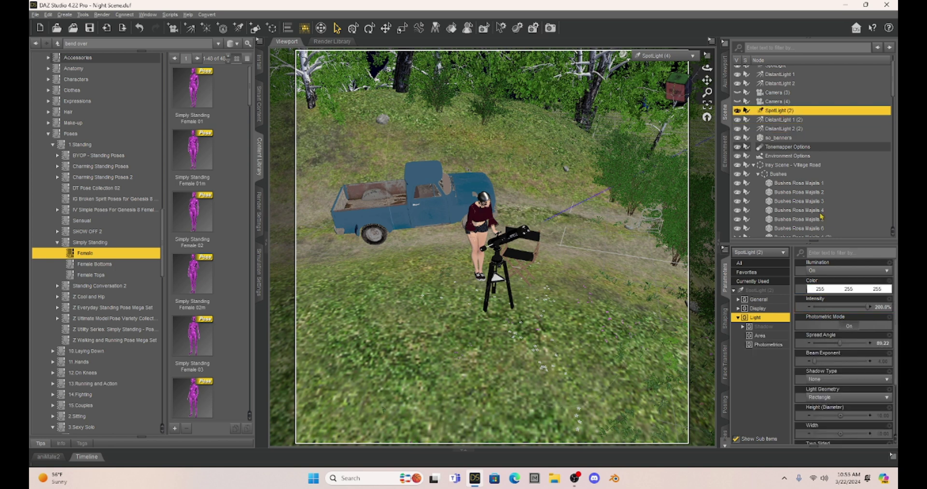
{"action": "left_click", "coordinate": [761, 338]}
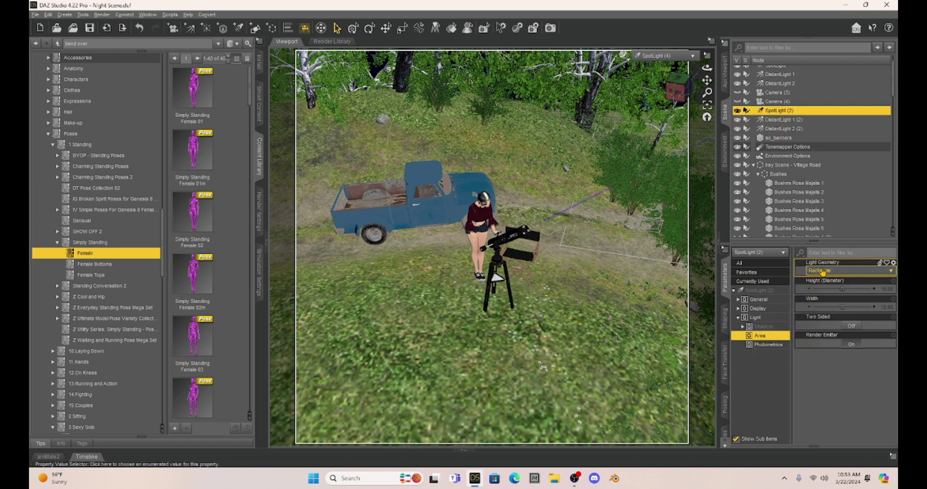
{"action": "left_click", "coordinate": [764, 345]}
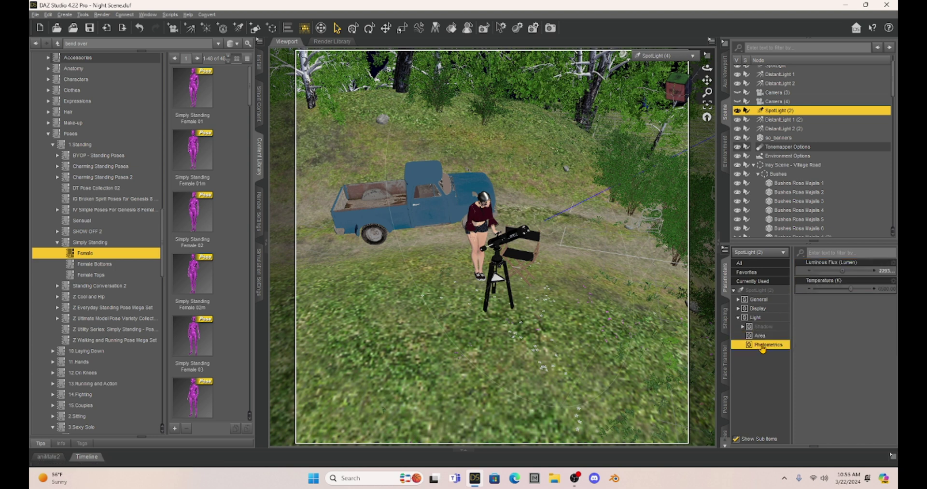
{"action": "left_click", "coordinate": [883, 271]}
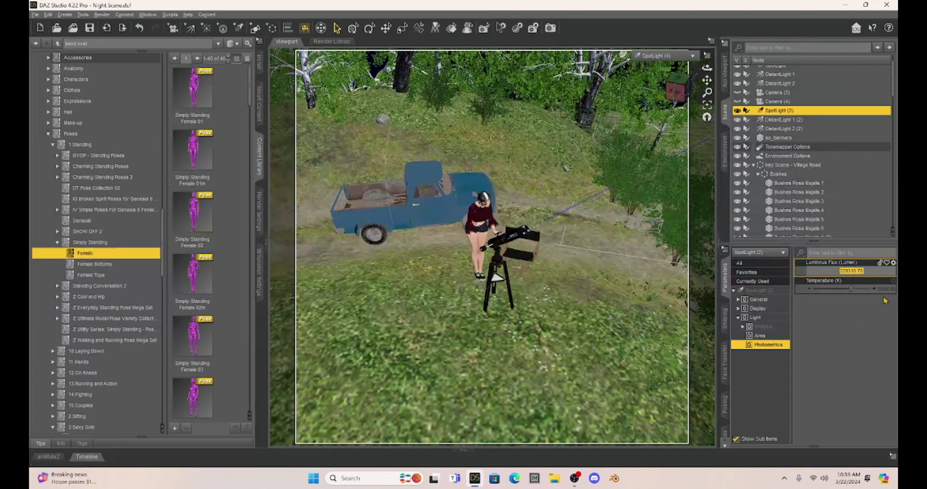
Step: Return to Camera view, collapse the Content Library pane, and render the viewport live in NVIDIA Iray
{"action": "left_click", "coordinate": [664, 56]}
{"action": "left_click", "coordinate": [670, 130]}
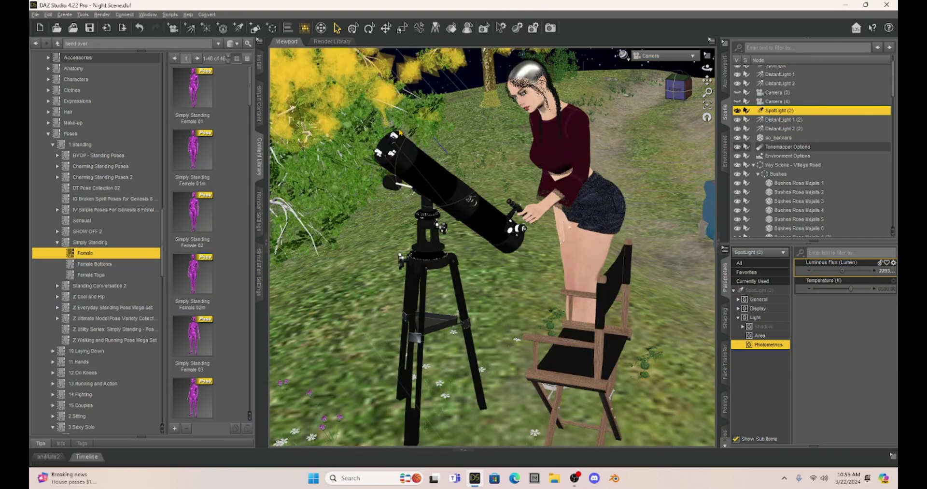
{"action": "left_click", "coordinate": [260, 155]}
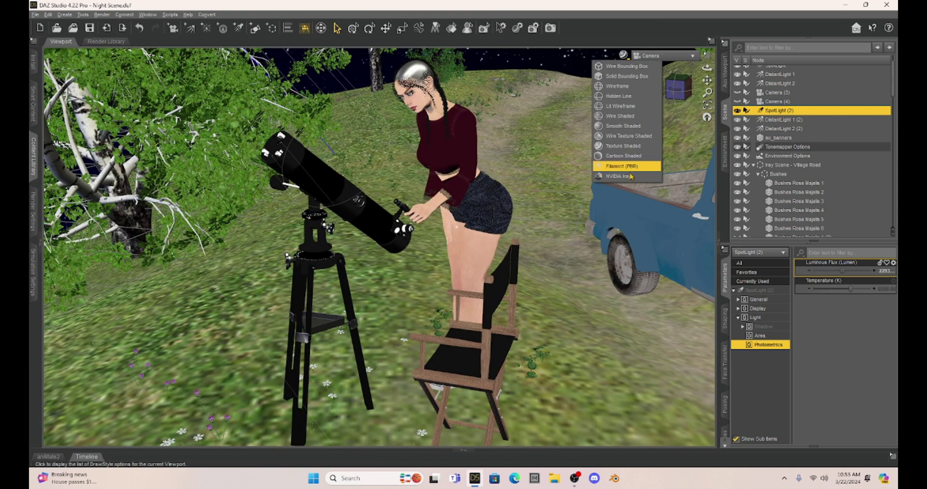
{"action": "left_click", "coordinate": [623, 176]}
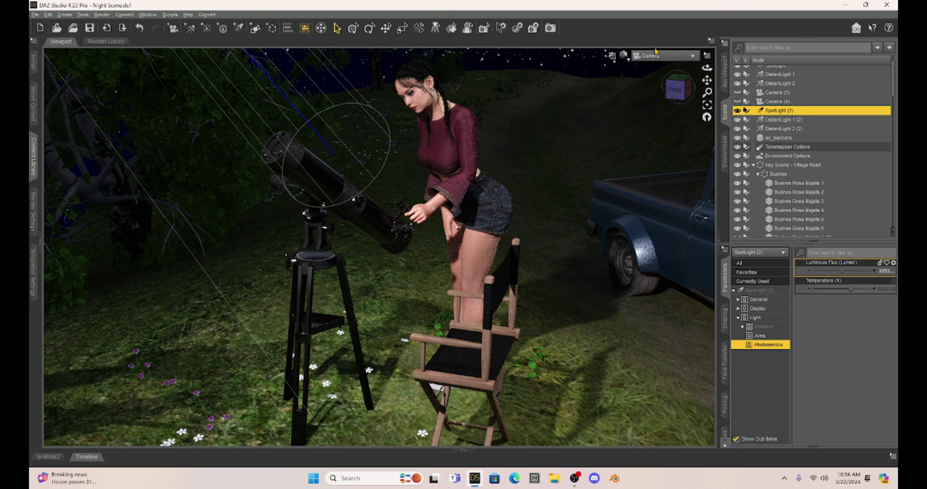
{"action": "left_click", "coordinate": [629, 61]}
Step: Switch the viewport back to plain shaded preview and look through SpotLight (2)
{"action": "left_click", "coordinate": [626, 149]}
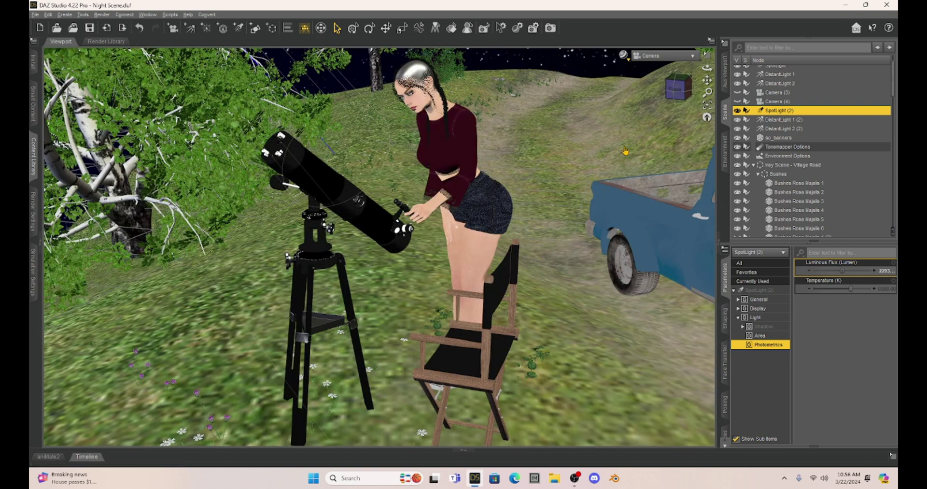
{"action": "left_click", "coordinate": [667, 55]}
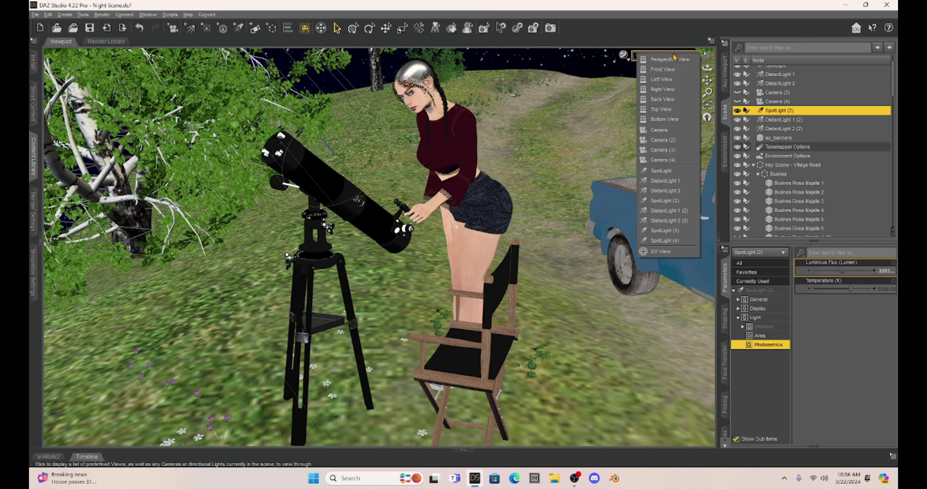
{"action": "left_click", "coordinate": [673, 170]}
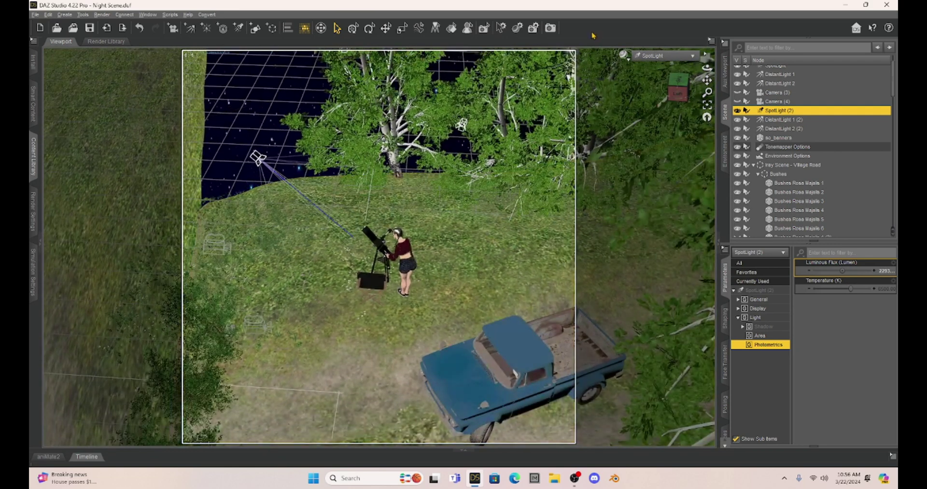
{"action": "left_click", "coordinate": [665, 55]}
{"action": "left_click", "coordinate": [669, 204]}
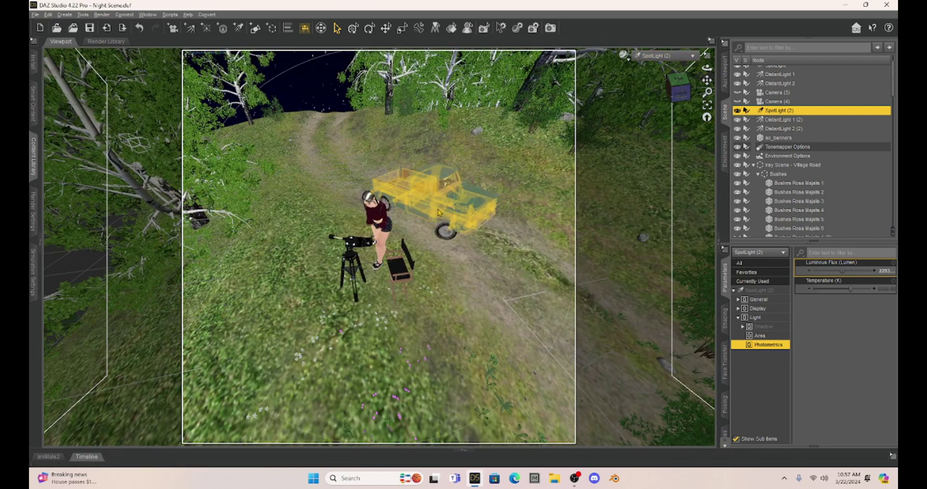
{"action": "scroll", "coordinate": [454, 208], "scroll_direction": "down", "scroll_amount": 3}
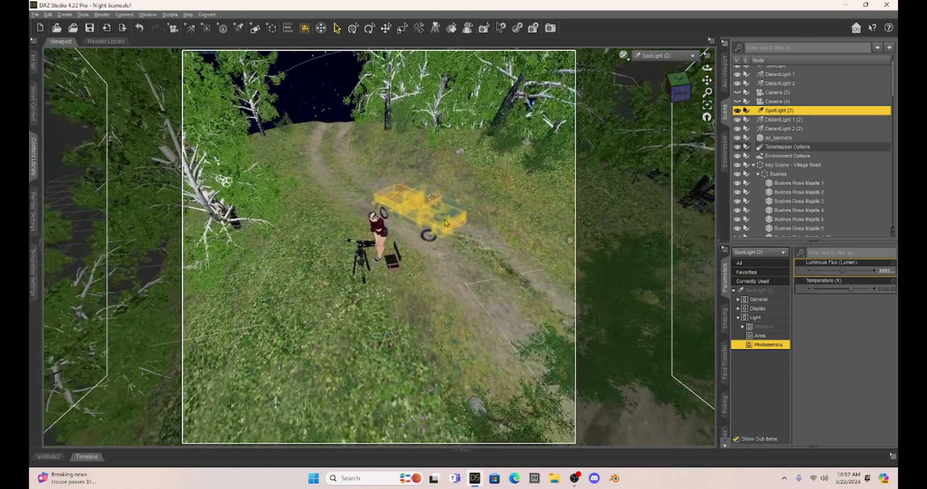
{"action": "scroll", "coordinate": [449, 220], "scroll_direction": "down", "scroll_amount": 2}
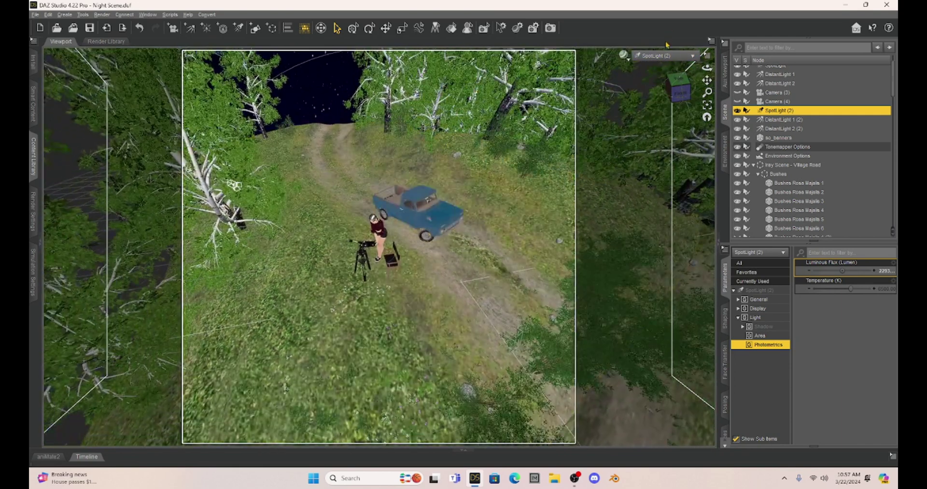
Step: Re-aim SpotLight (3) to frame the telescope, trees and truck, then view through SpotLight (4)
{"action": "left_click", "coordinate": [669, 55]}
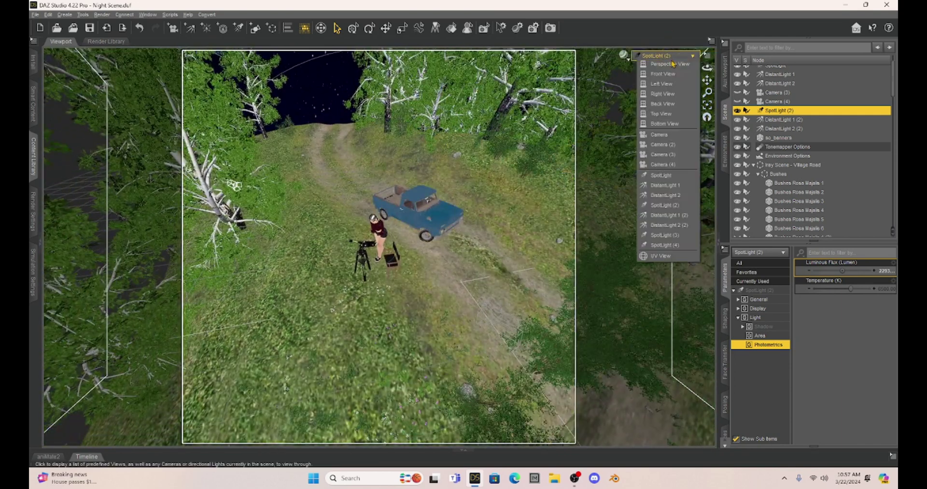
{"action": "left_click", "coordinate": [662, 235]}
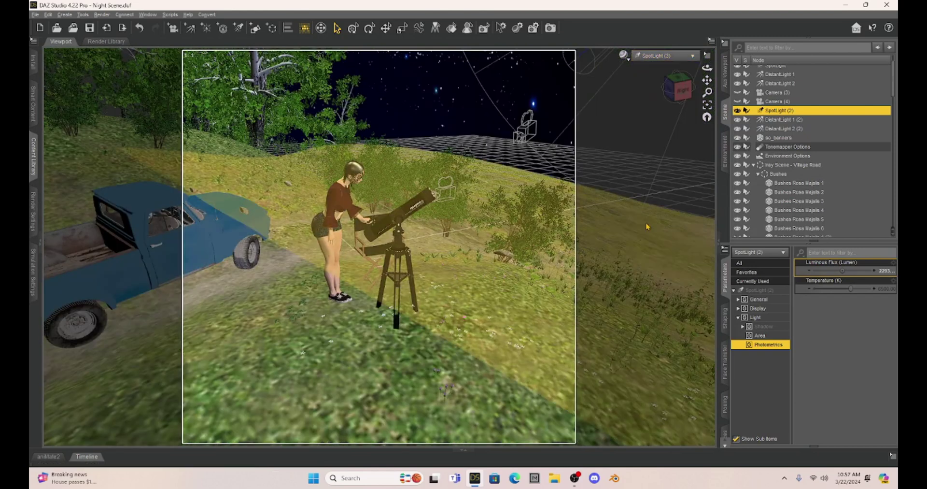
{"action": "scroll", "coordinate": [491, 213], "scroll_direction": "up", "scroll_amount": 4}
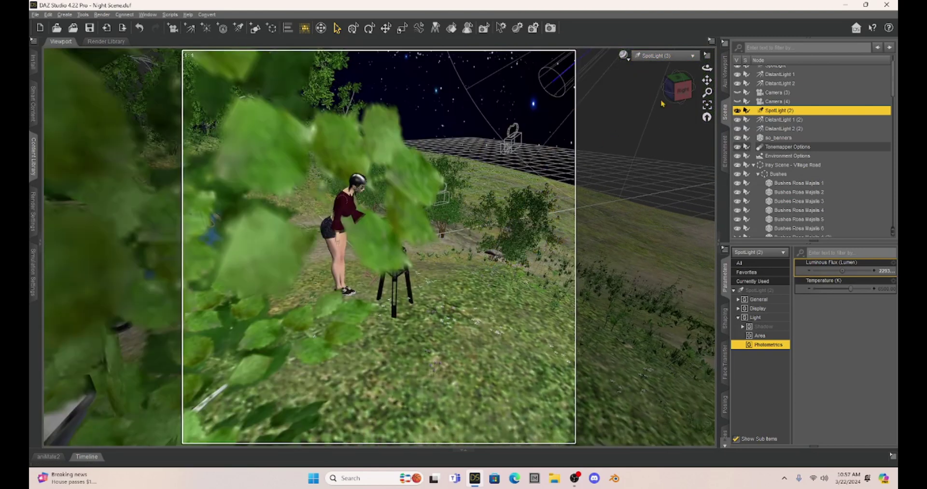
{"action": "left_click_drag", "start_coordinate": [707, 80], "coordinate": [678, 101]}
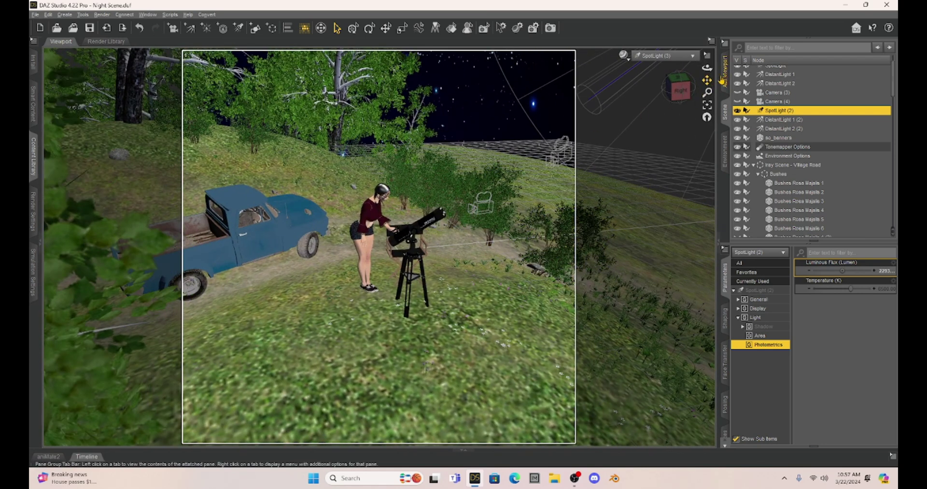
{"action": "left_click_drag", "start_coordinate": [707, 79], "coordinate": [699, 74]}
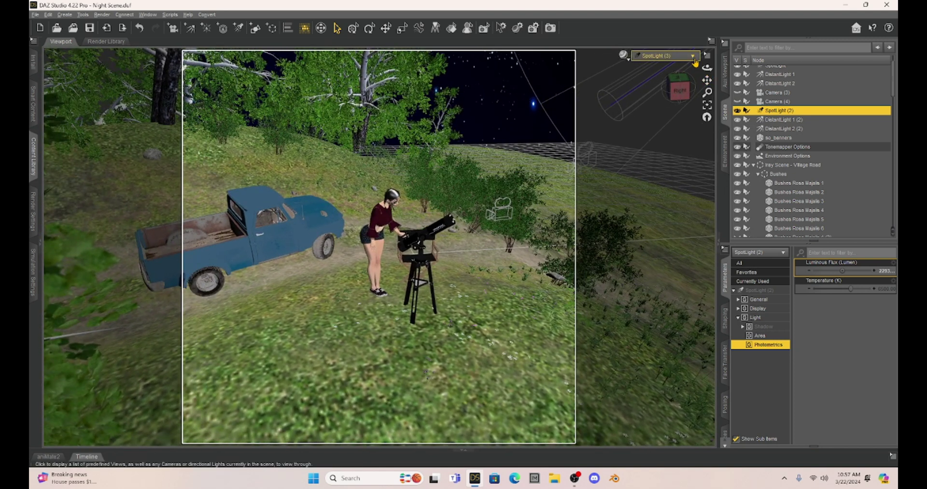
{"action": "left_click", "coordinate": [694, 57]}
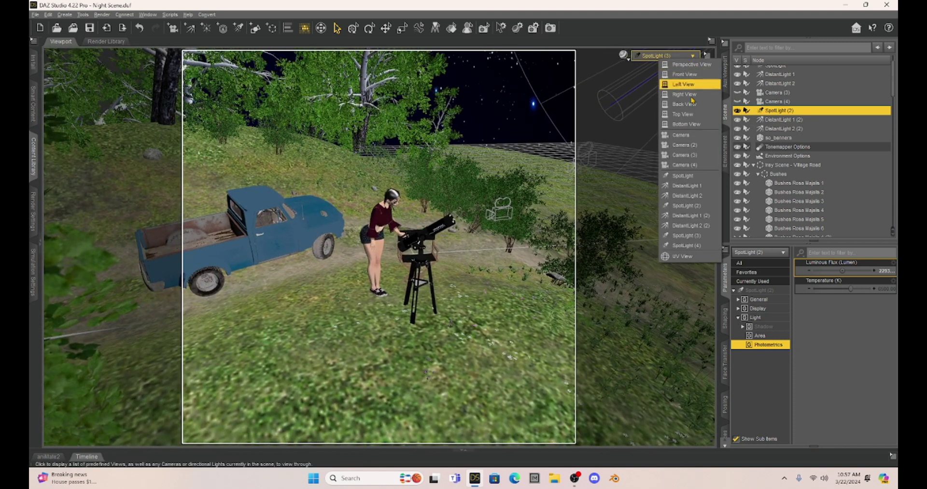
{"action": "left_click", "coordinate": [709, 250]}
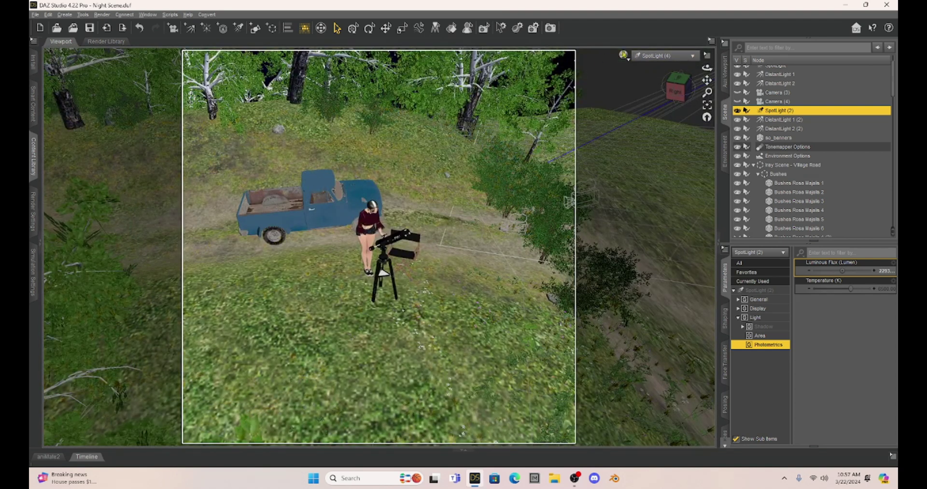
Step: Switch the viewport to a live NVIDIA Iray preview seen through the main Camera
{"action": "left_click", "coordinate": [627, 58]}
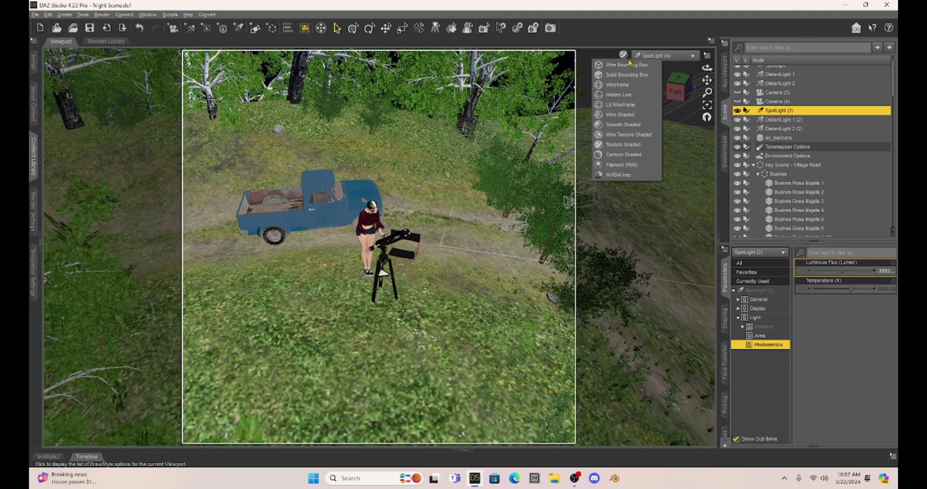
{"action": "left_click", "coordinate": [620, 176]}
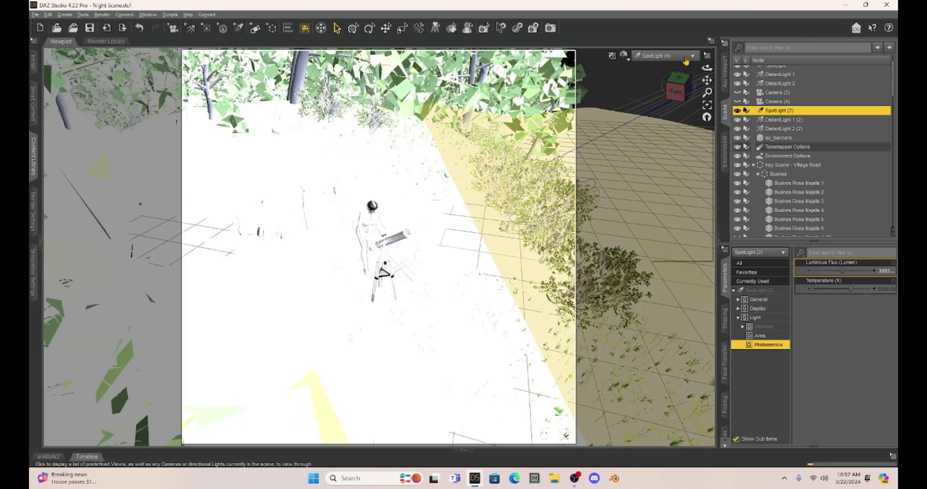
{"action": "left_click", "coordinate": [664, 55]}
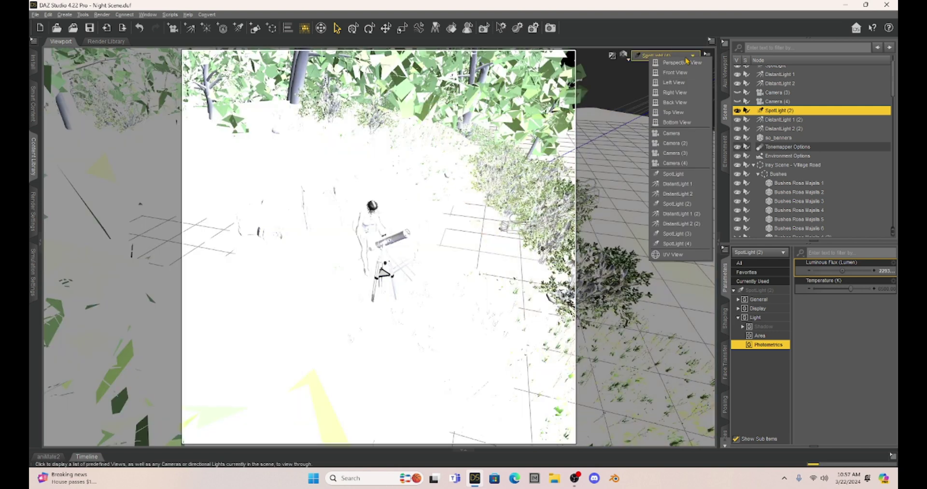
{"action": "left_click", "coordinate": [678, 134]}
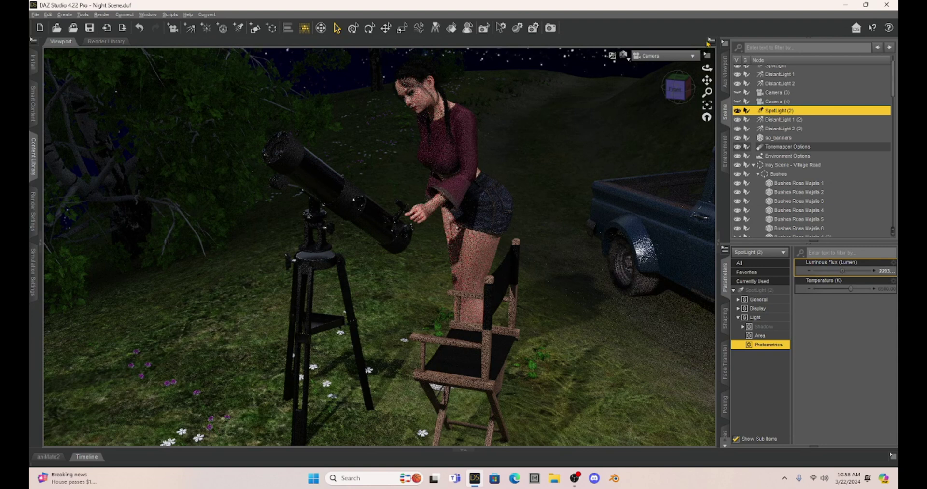
{"action": "left_click", "coordinate": [628, 61]}
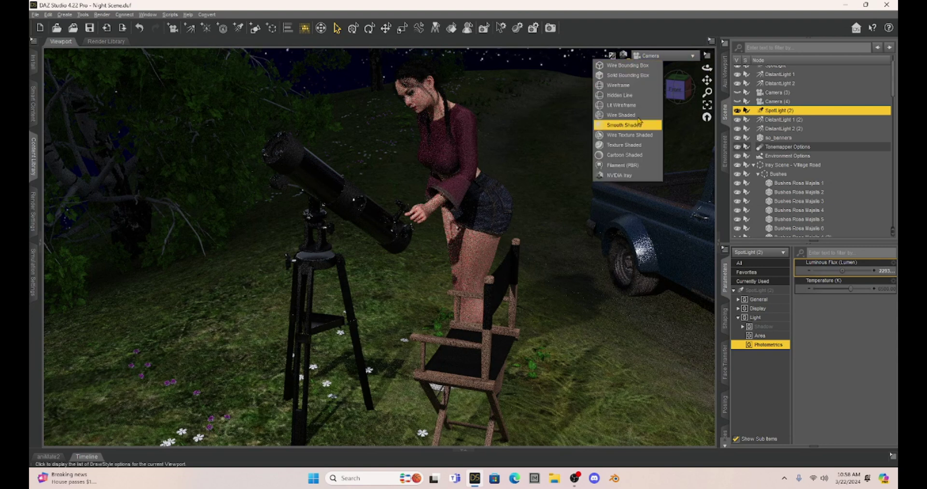
Step: Return the viewport to Smooth Shaded, orbit toward the night sky, and deselect the spotlight
{"action": "left_click", "coordinate": [637, 145]}
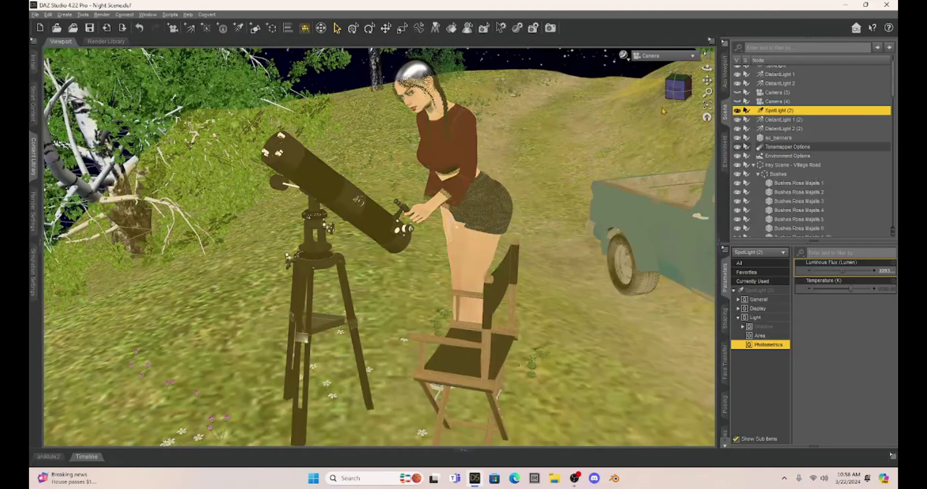
{"action": "left_click_drag", "start_coordinate": [686, 86], "coordinate": [546, 95]}
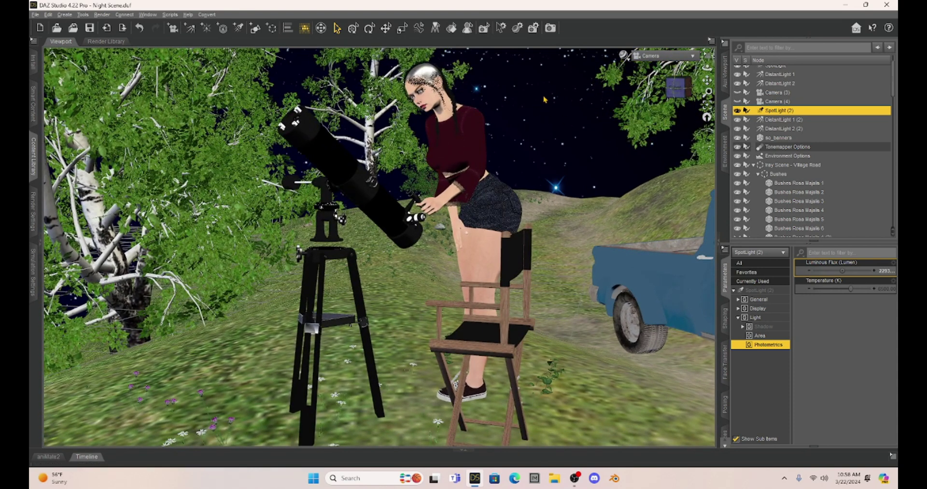
{"action": "left_click", "coordinate": [544, 99]}
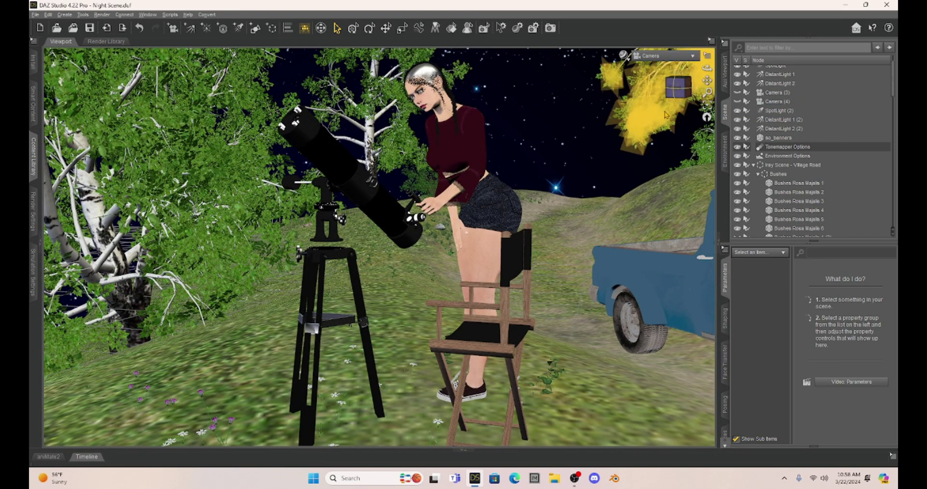
Step: Bring up the Environment pane's Backdrop settings and the background image choices
{"action": "left_click", "coordinate": [726, 160]}
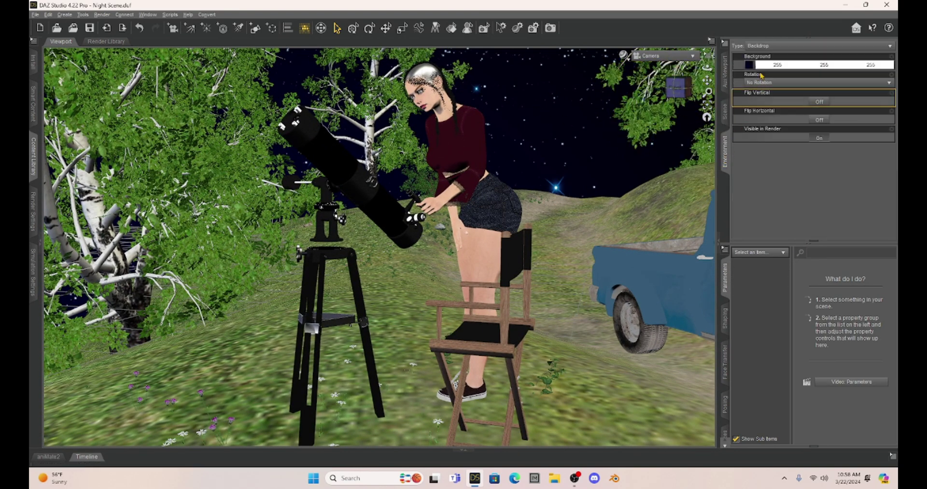
{"action": "mouse_move", "coordinate": [749, 69]}
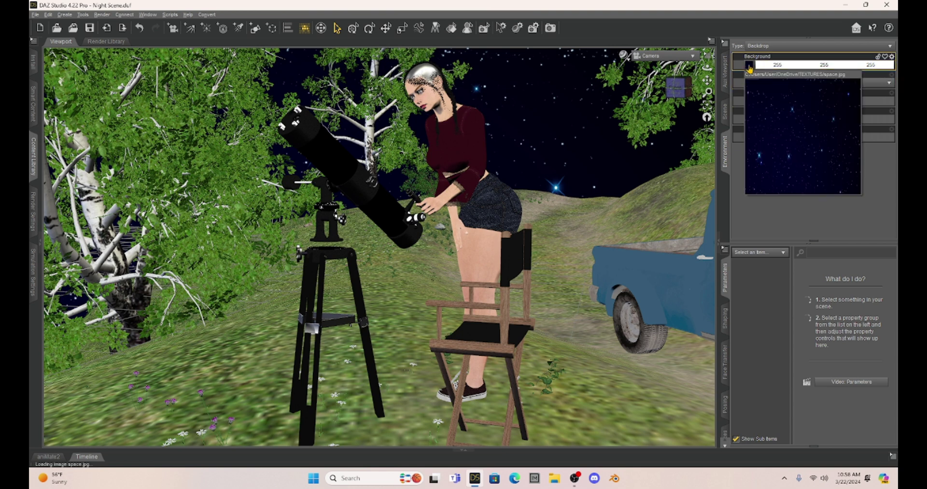
{"action": "left_click", "coordinate": [749, 69]}
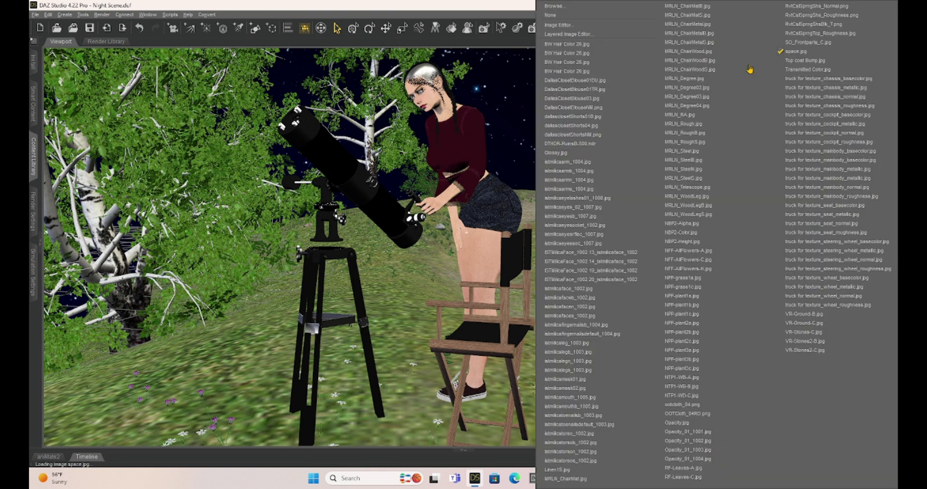
Step: Browse the TEXTURES folder for a background image, then cancel, keeping the space.jpg backdrop
{"action": "left_click", "coordinate": [591, 7]}
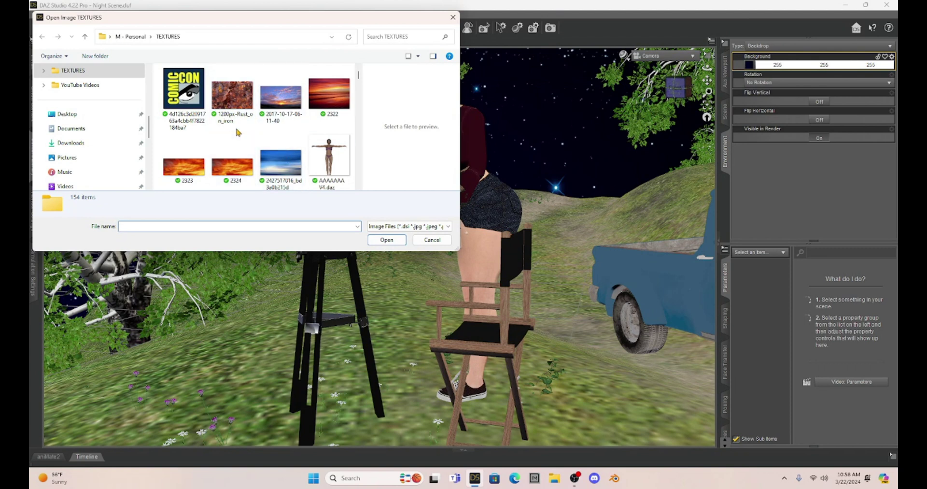
{"action": "scroll", "coordinate": [237, 132], "scroll_direction": "down", "scroll_amount": 10}
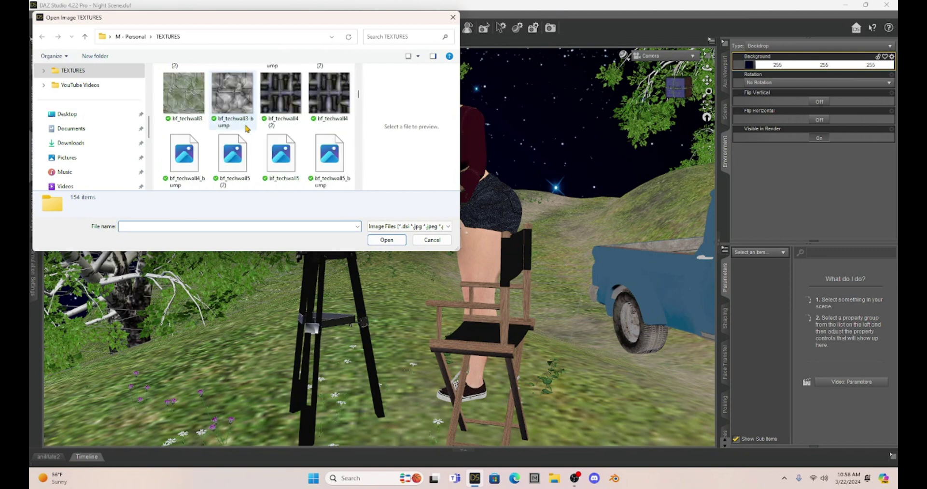
{"action": "scroll", "coordinate": [247, 128], "scroll_direction": "down", "scroll_amount": 10}
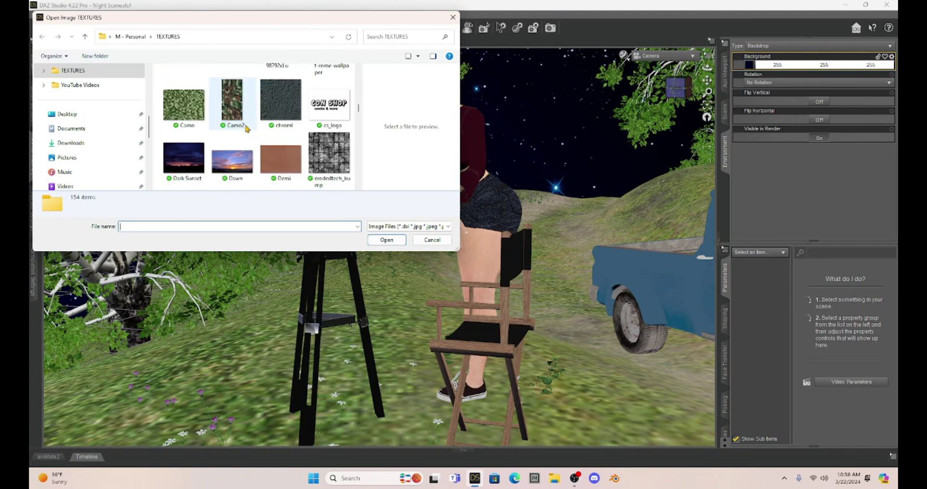
{"action": "scroll", "coordinate": [246, 128], "scroll_direction": "down", "scroll_amount": 3}
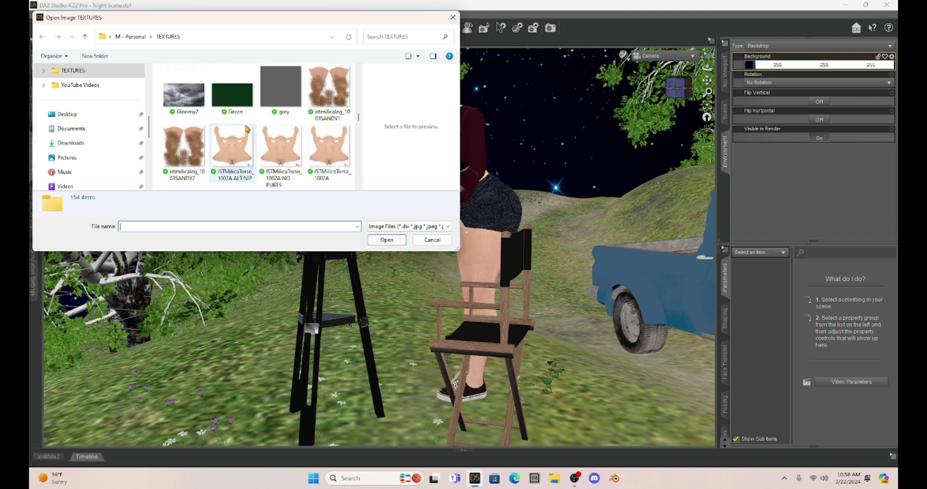
{"action": "scroll", "coordinate": [246, 128], "scroll_direction": "down", "scroll_amount": 2}
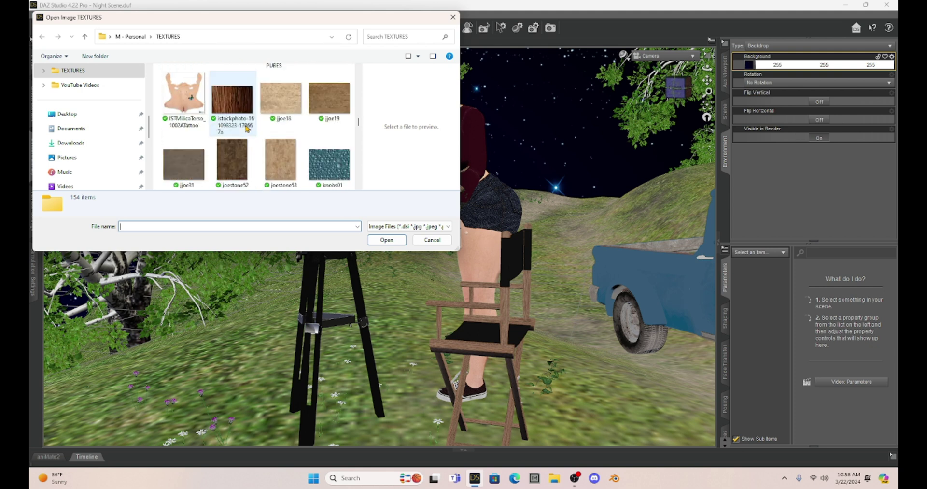
{"action": "scroll", "coordinate": [248, 128], "scroll_direction": "down", "scroll_amount": 1}
{"action": "scroll", "coordinate": [247, 128], "scroll_direction": "down", "scroll_amount": 2}
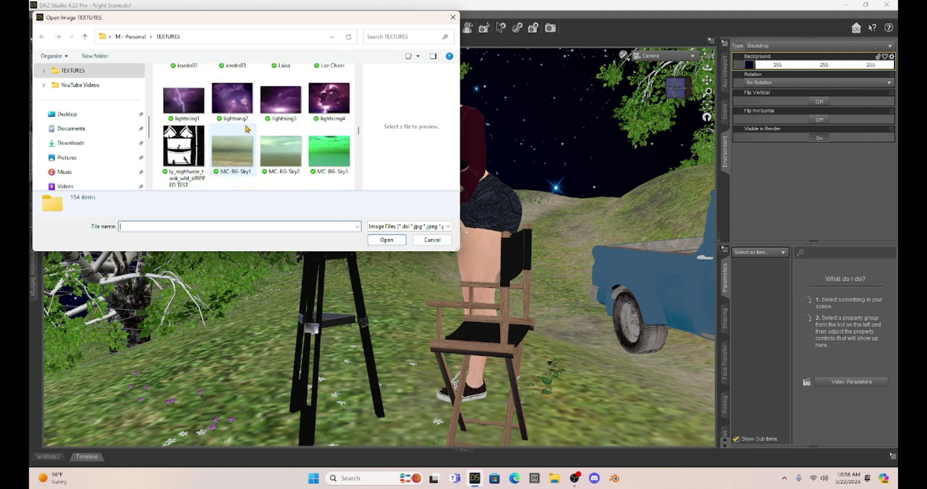
{"action": "scroll", "coordinate": [247, 128], "scroll_direction": "down", "scroll_amount": 5}
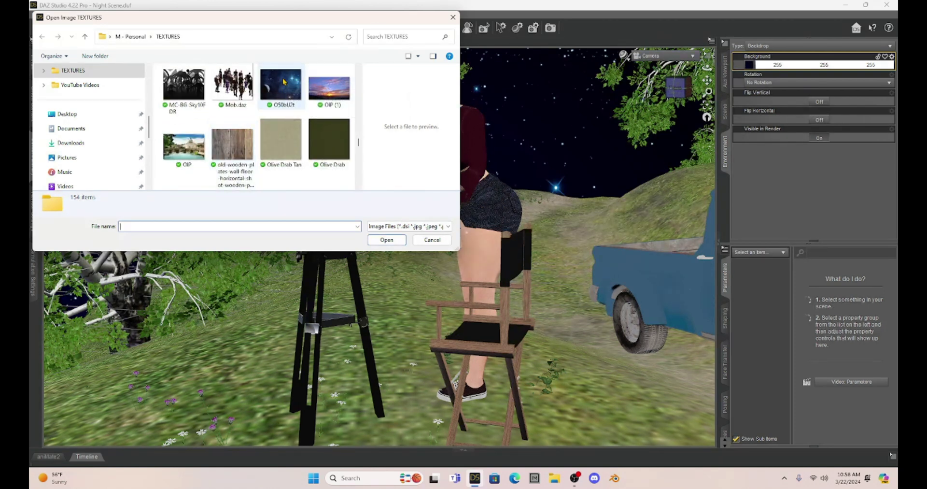
{"action": "scroll", "coordinate": [285, 80], "scroll_direction": "down", "scroll_amount": 5}
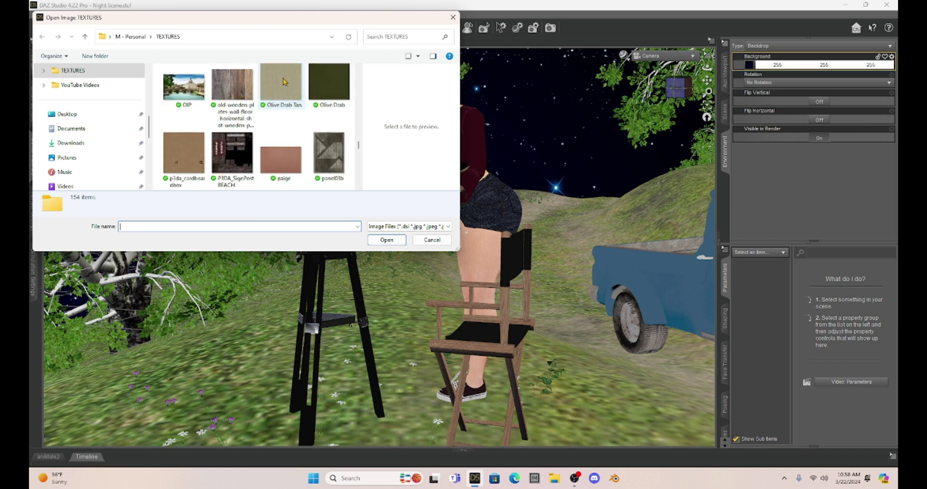
{"action": "scroll", "coordinate": [284, 80], "scroll_direction": "down", "scroll_amount": 1}
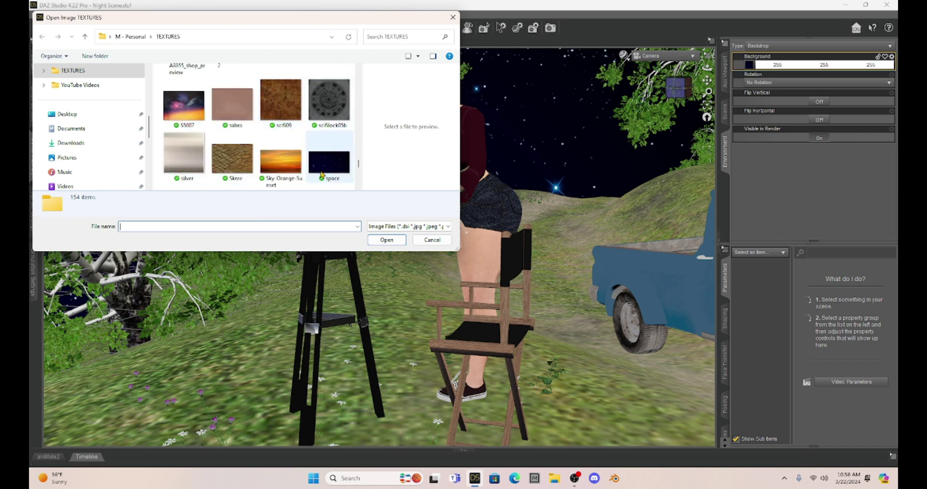
{"action": "scroll", "coordinate": [330, 167], "scroll_direction": "down", "scroll_amount": 1}
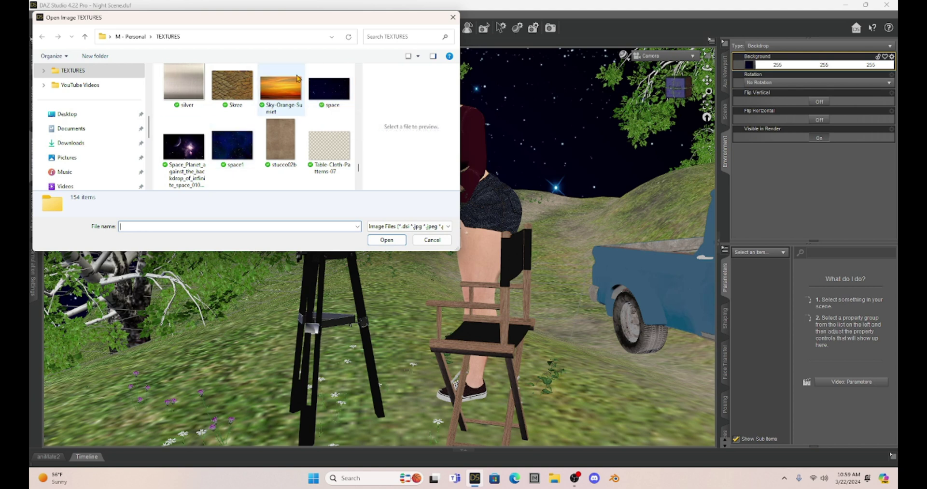
{"action": "left_click", "coordinate": [430, 239]}
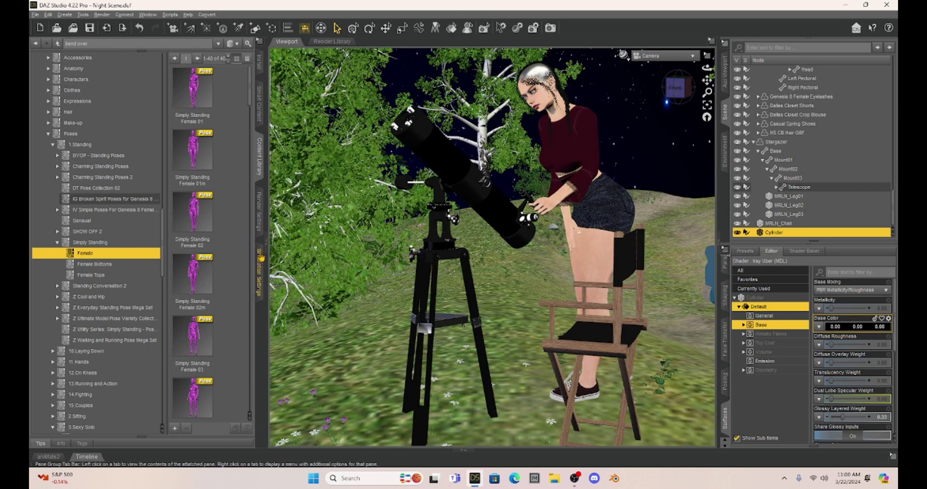
Step: Show the Render Settings Environment options and switch the viewport to a live NVIDIA Iray preview
{"action": "left_click", "coordinate": [261, 259]}
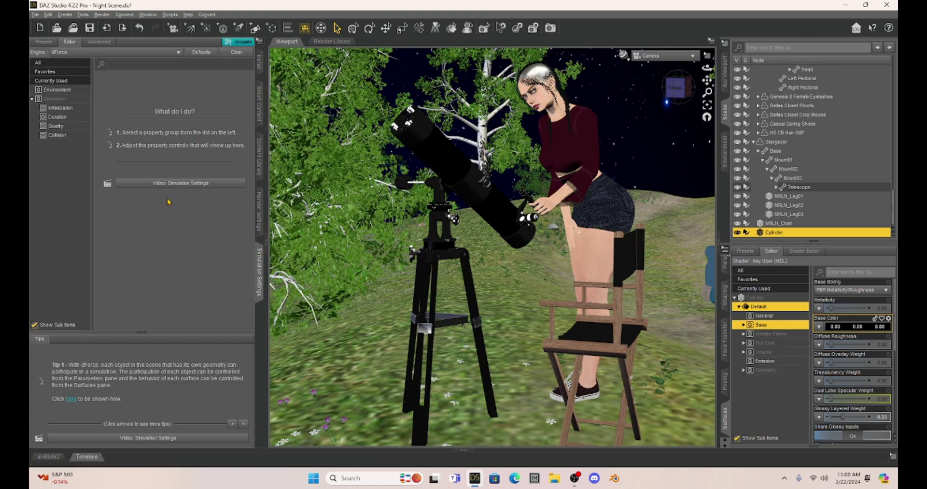
{"action": "left_click", "coordinate": [258, 203]}
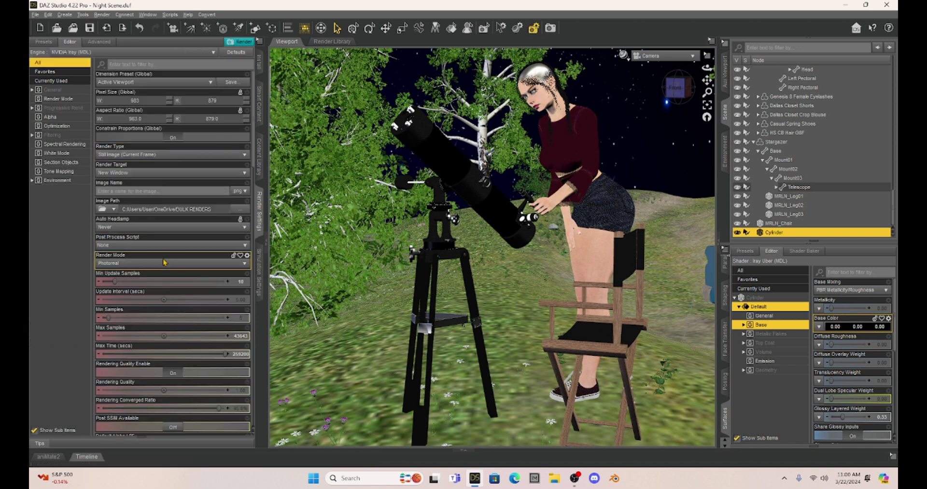
{"action": "scroll", "coordinate": [163, 250], "scroll_direction": "down", "scroll_amount": 10}
{"action": "scroll", "coordinate": [163, 250], "scroll_direction": "down", "scroll_amount": 5}
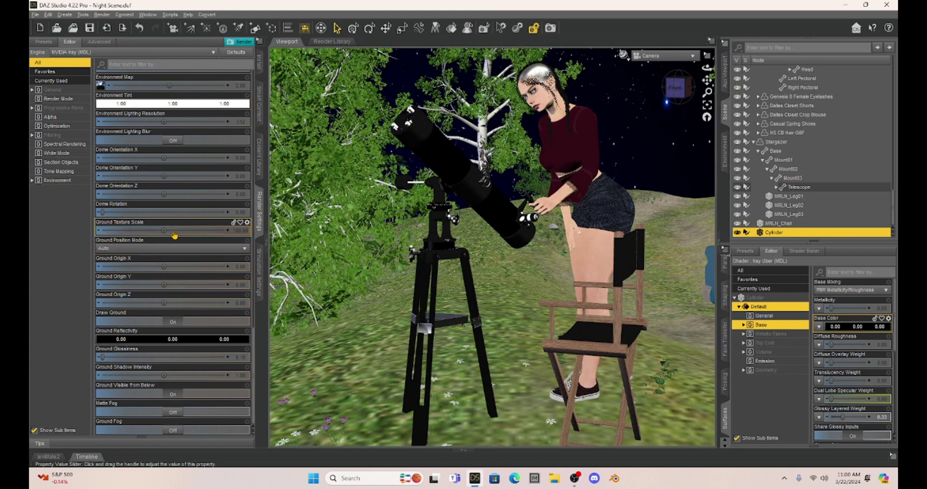
{"action": "scroll", "coordinate": [175, 235], "scroll_direction": "up", "scroll_amount": 6}
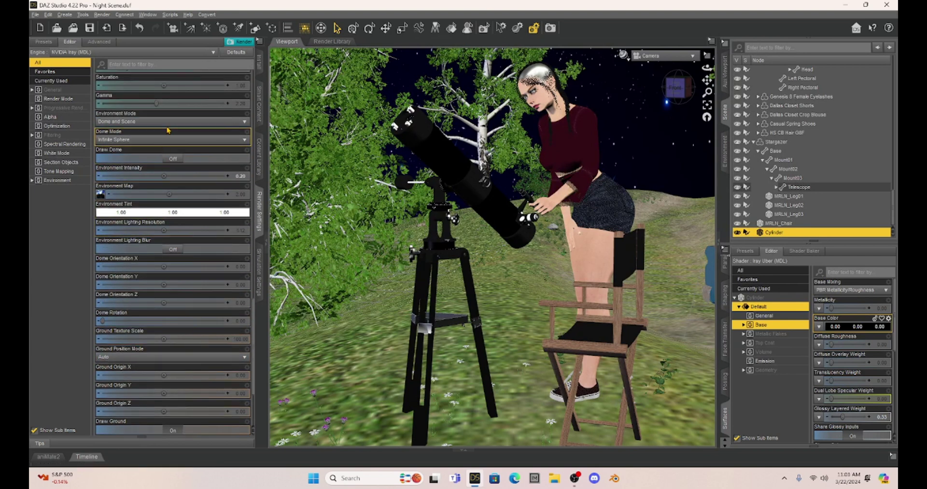
{"action": "left_click", "coordinate": [624, 54]}
{"action": "left_click", "coordinate": [623, 177]}
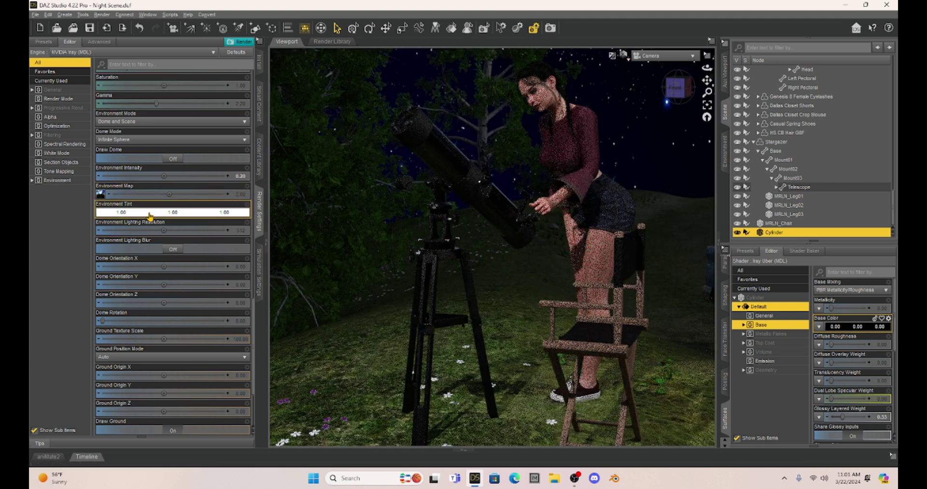
Step: Try the Dome Only and Sun-Sky Only environment modes, settling on Scene Only
{"action": "left_click", "coordinate": [167, 128]}
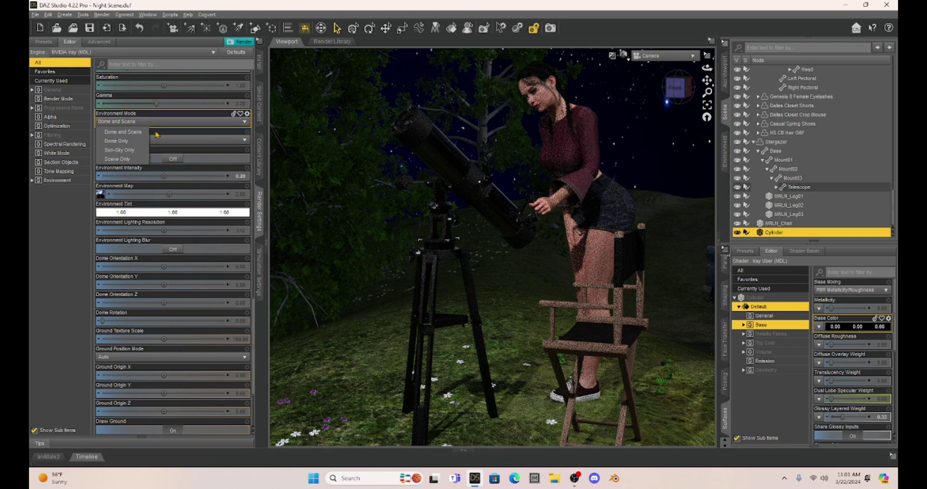
{"action": "left_click", "coordinate": [145, 143]}
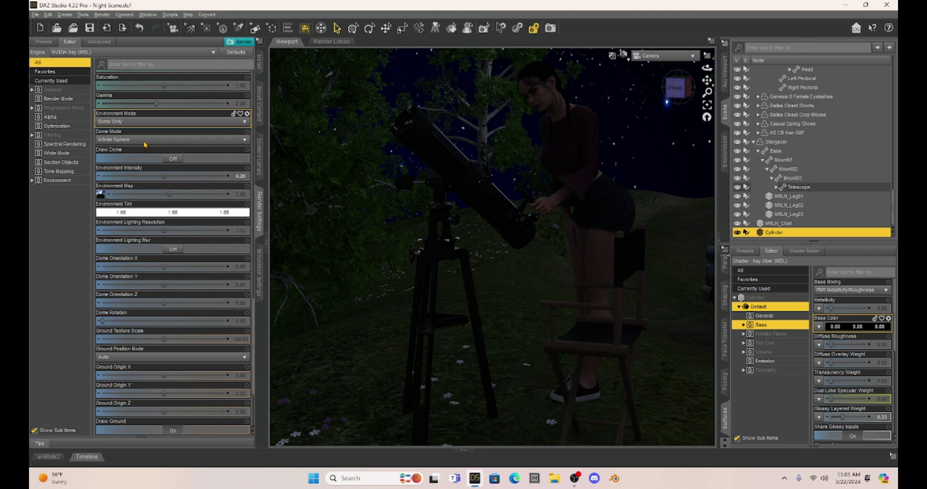
{"action": "left_click", "coordinate": [148, 122]}
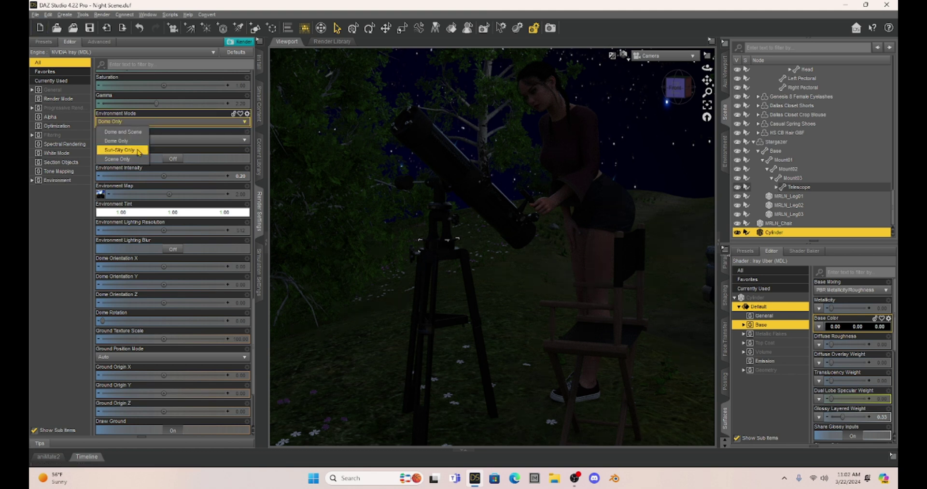
{"action": "left_click", "coordinate": [139, 151]}
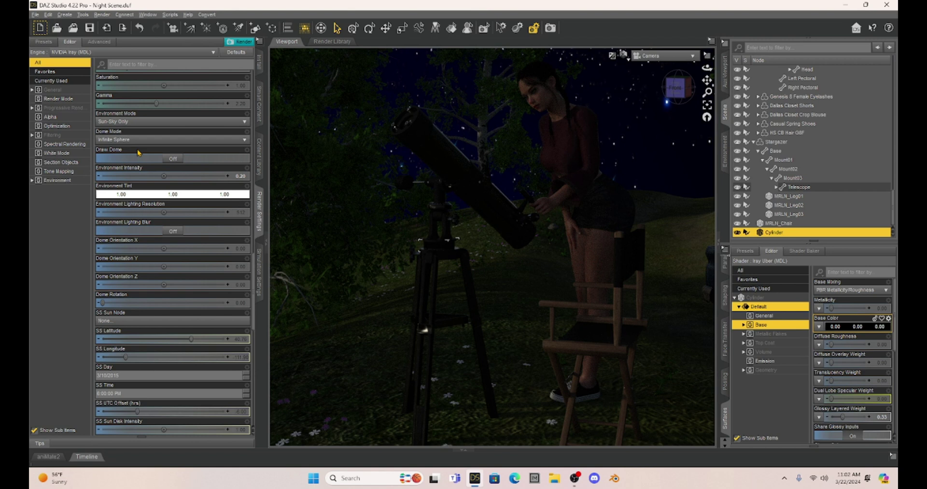
{"action": "left_click", "coordinate": [154, 123]}
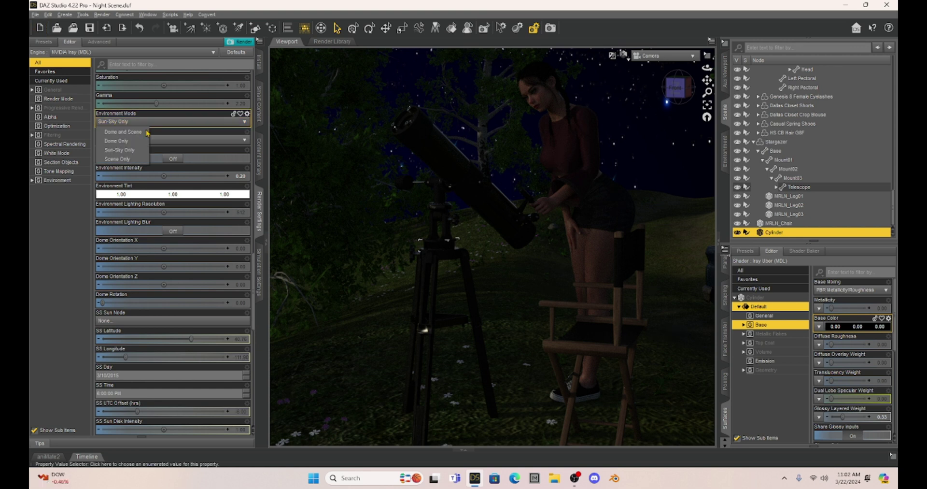
{"action": "left_click", "coordinate": [131, 162]}
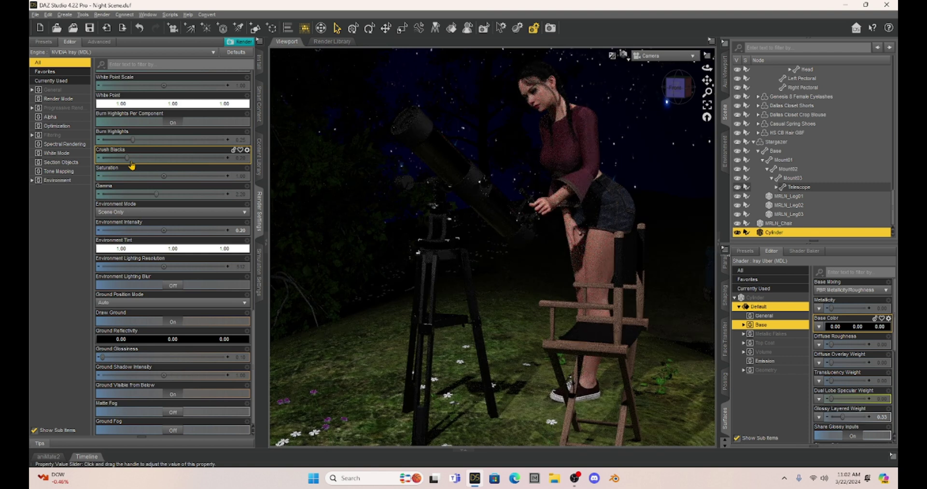
Step: Restore Environment Mode to Dome and Scene and set the viewport to Texture Shaded
{"action": "left_click", "coordinate": [148, 213]}
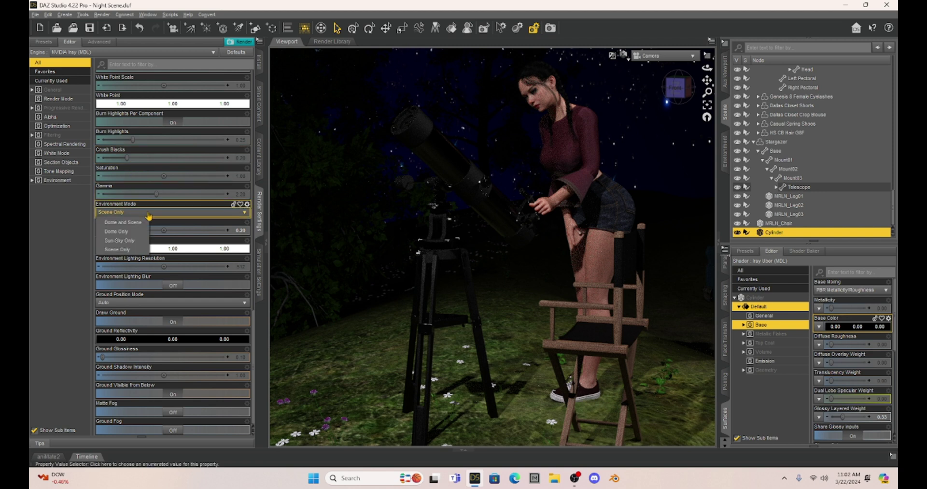
{"action": "left_click", "coordinate": [139, 223]}
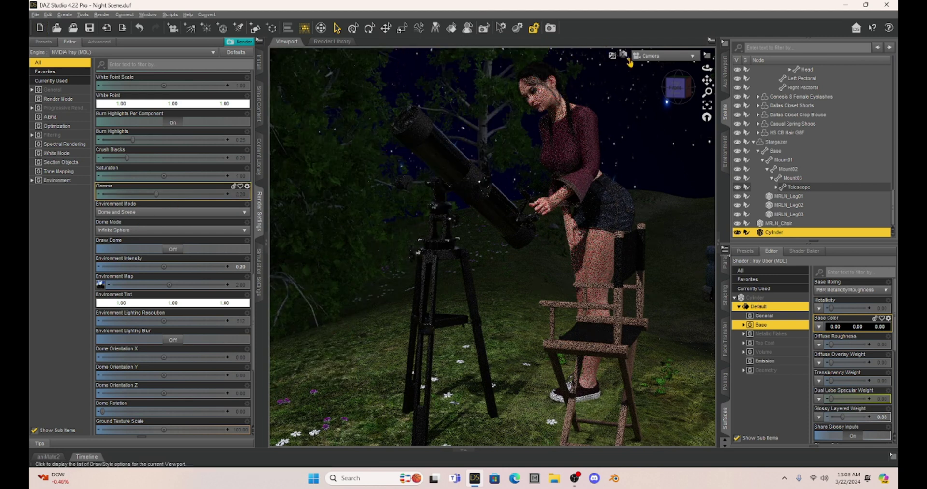
{"action": "left_click", "coordinate": [614, 55]}
{"action": "left_click", "coordinate": [623, 144]}
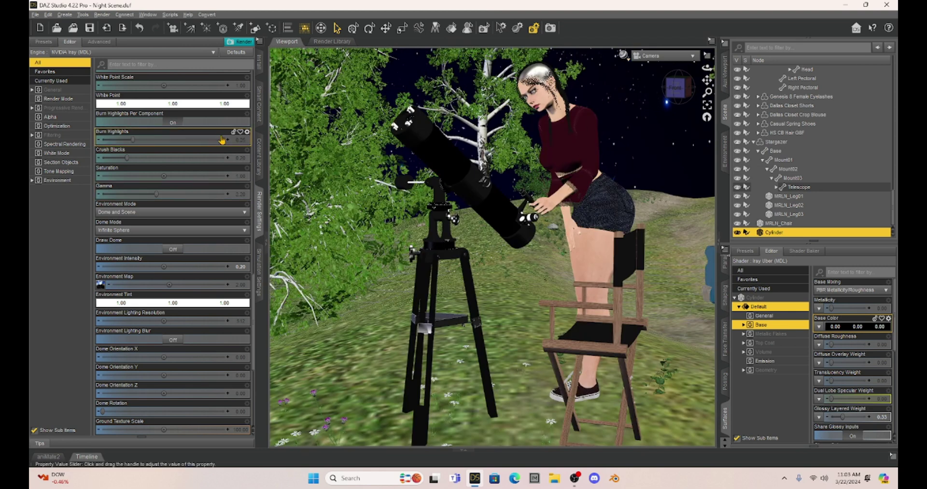
Step: Collapse the left dock panels to widen the viewport
{"action": "scroll", "coordinate": [223, 140], "scroll_direction": "up", "scroll_amount": 1}
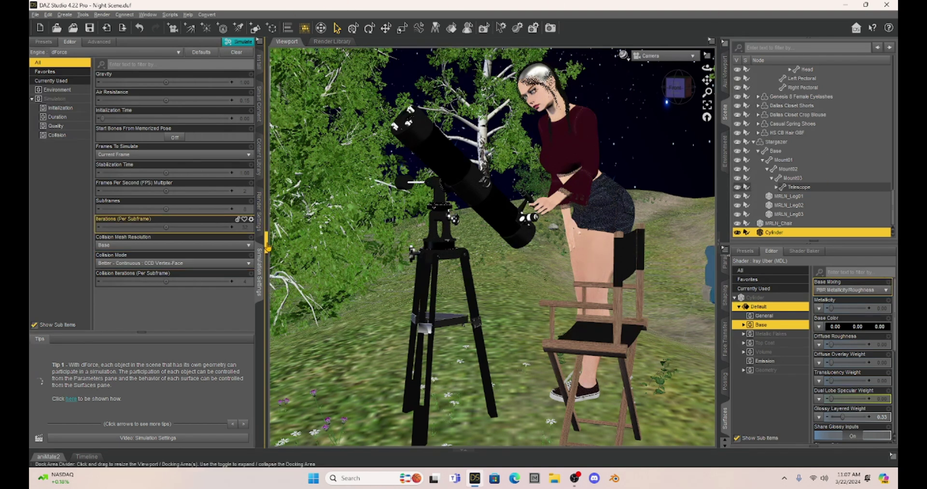
{"action": "left_click", "coordinate": [267, 244]}
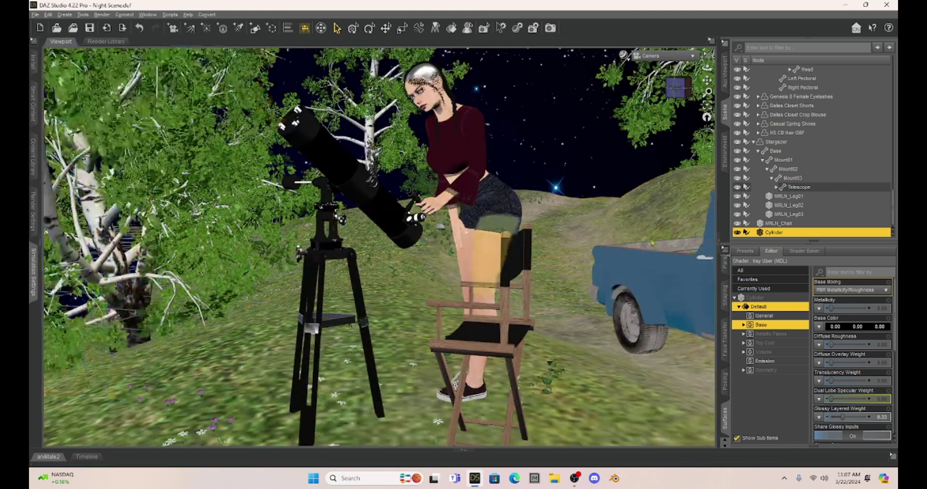
Step: Collapse the right dock panels and start an Iray render of the night scene
{"action": "left_click", "coordinate": [718, 247]}
{"action": "left_click", "coordinate": [113, 28]}
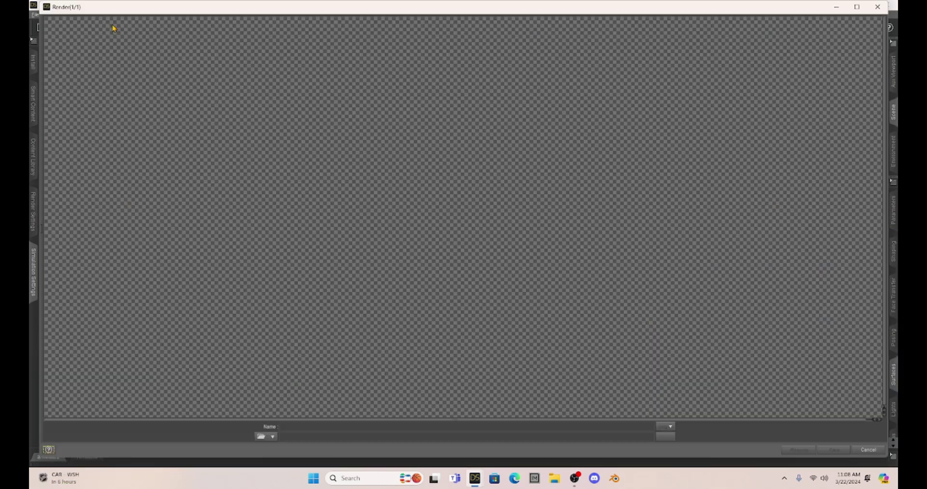